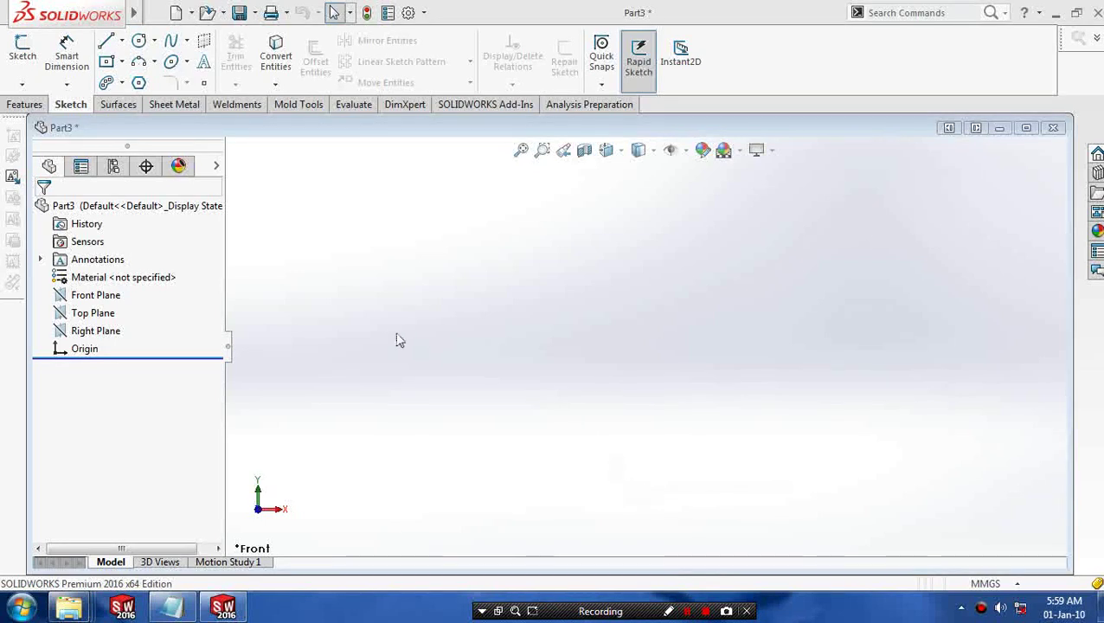
# Select the Front Plane and view it normal to the screen
pyautogui.click(95, 295)
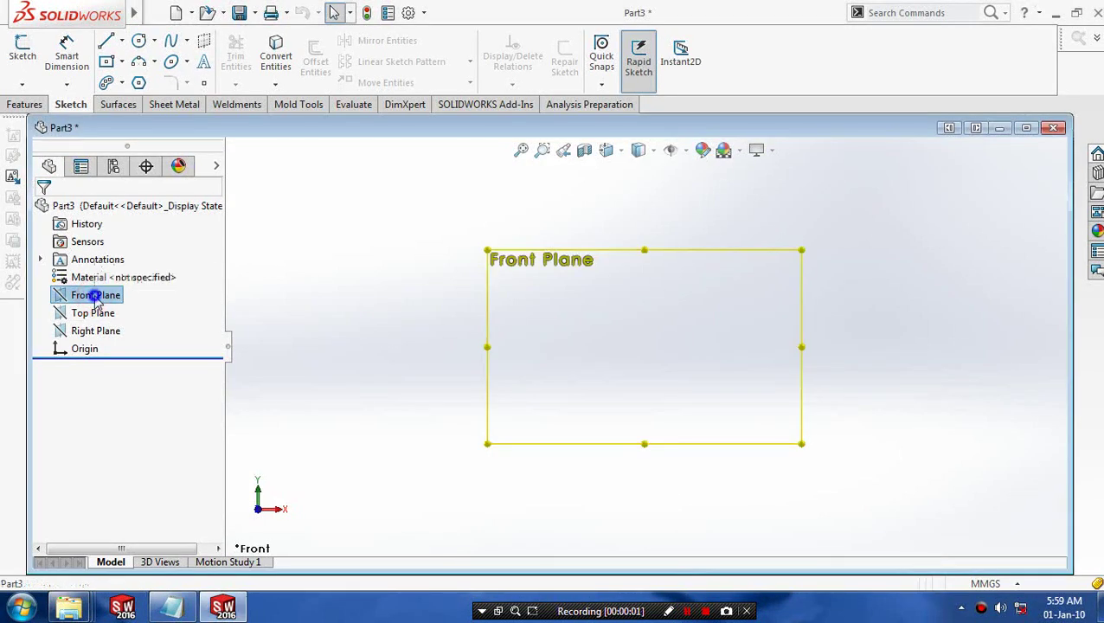
pyautogui.rightClick(97, 295)
pyautogui.click(166, 277)
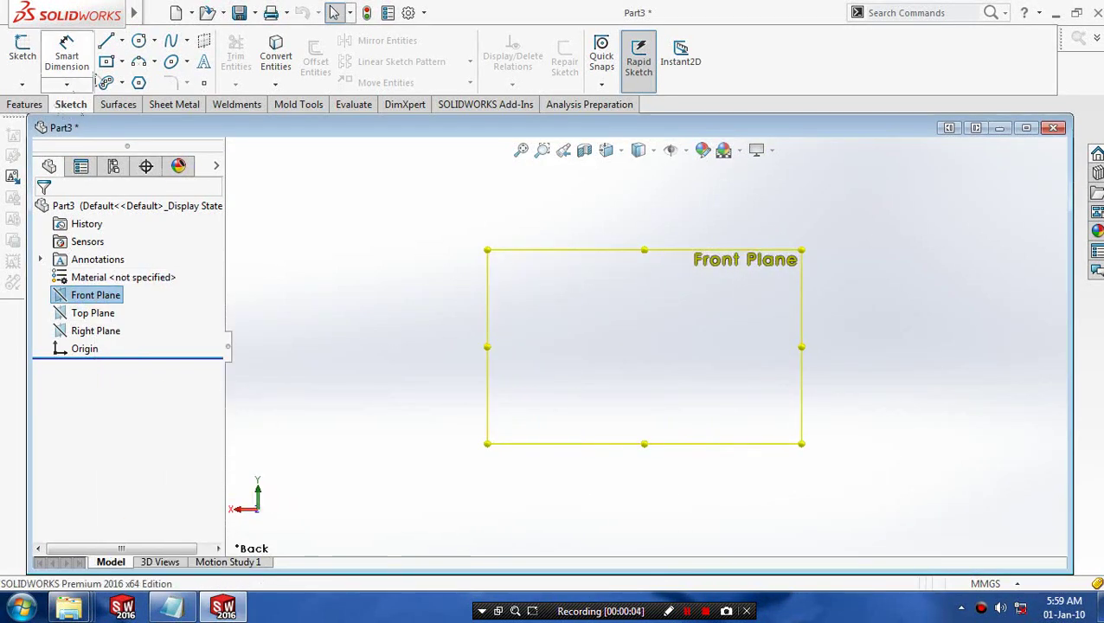
# Draw a larger outer and a smaller inner circle, both centred on the origin
pyautogui.click(138, 41)
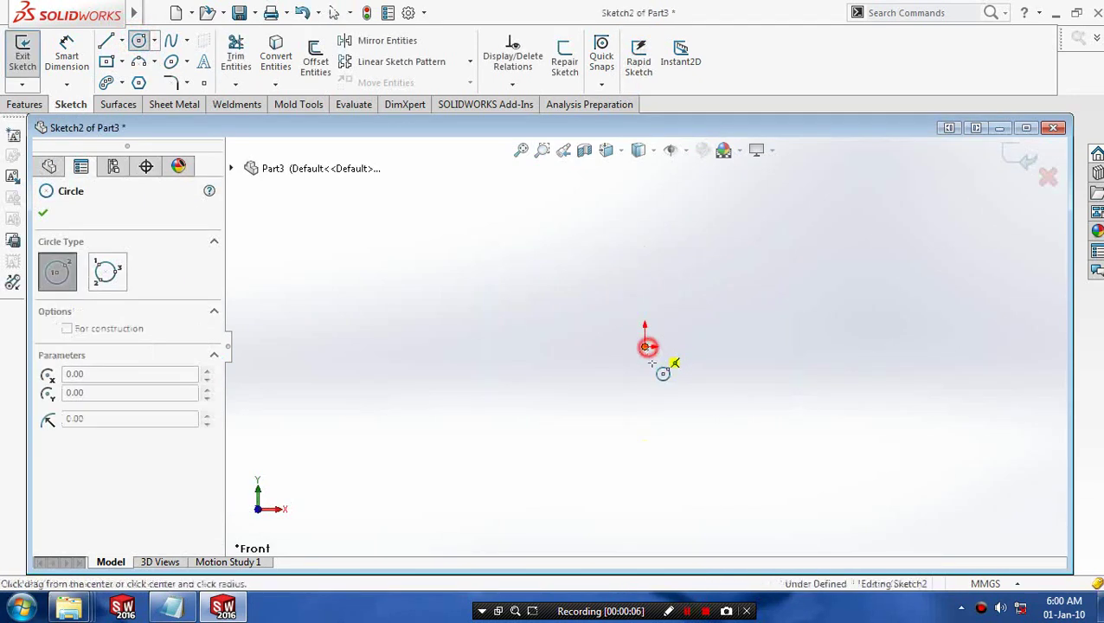
pyautogui.click(645, 347)
pyautogui.click(657, 434)
pyautogui.click(645, 346)
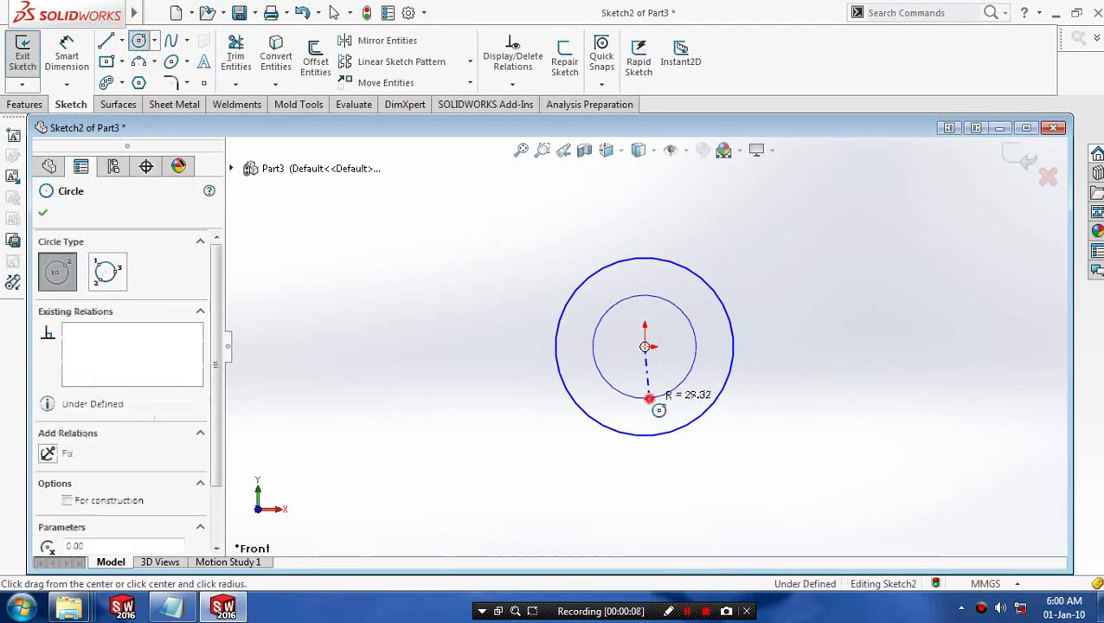
pyautogui.click(655, 397)
pyautogui.click(45, 215)
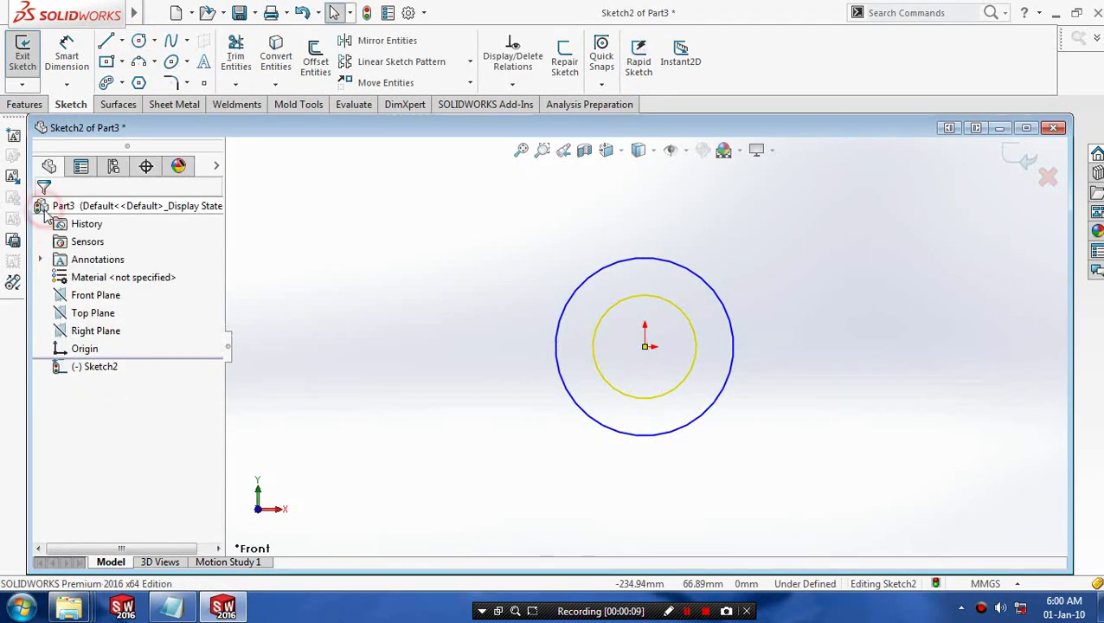
# Exit the sketch and extrude the inner circle region 84 mm as Boss-Extrude1
pyautogui.click(22, 54)
pyautogui.click(26, 104)
pyautogui.click(30, 58)
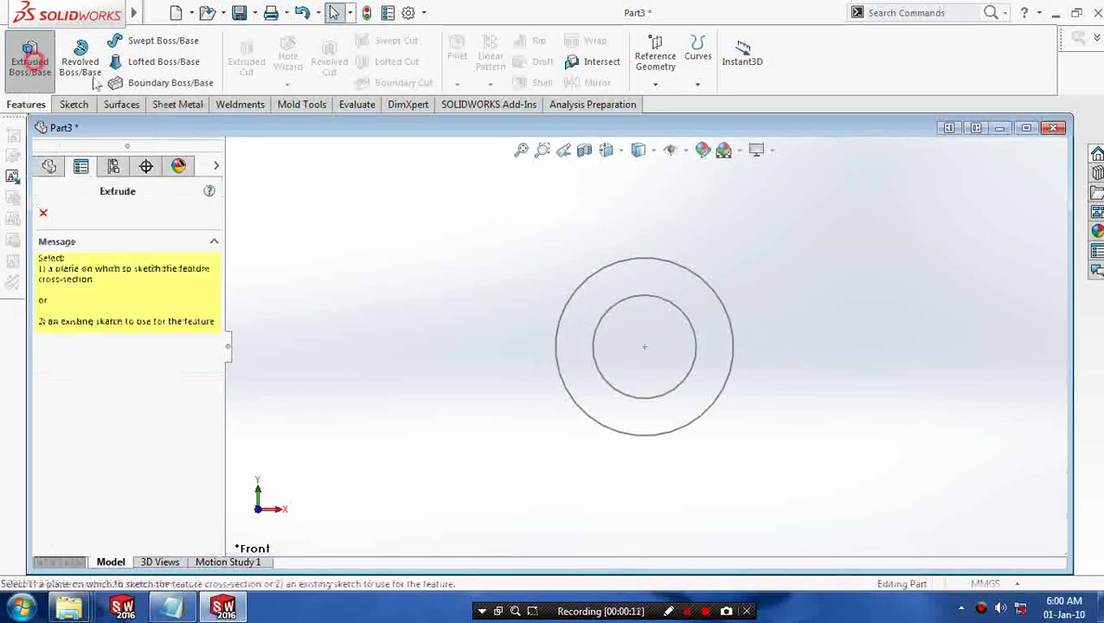
pyautogui.click(664, 303)
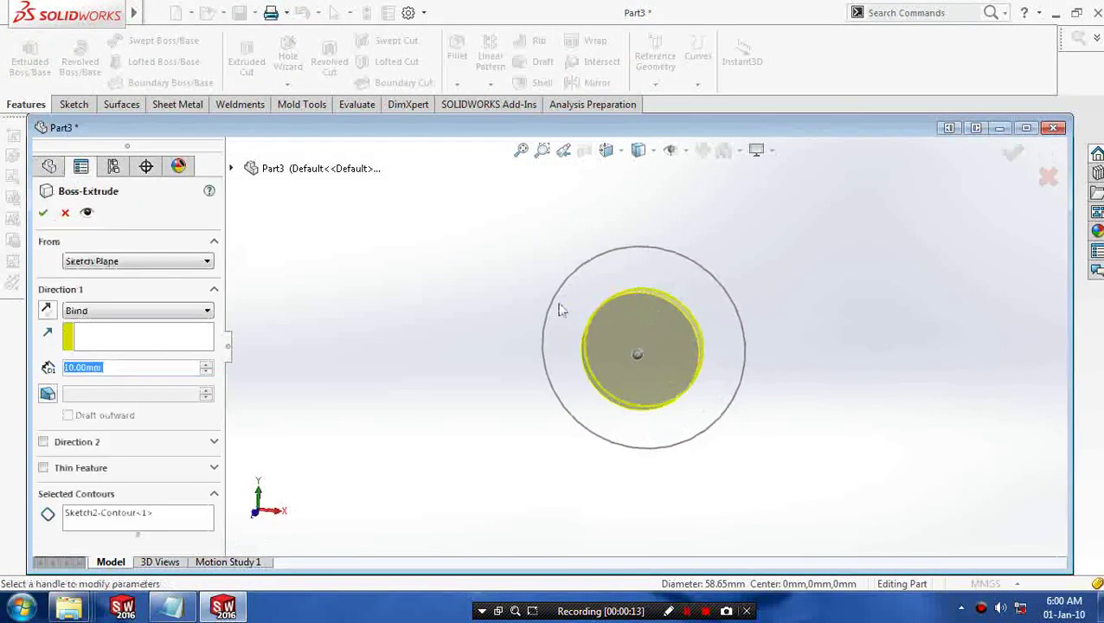
pyautogui.click(596, 378)
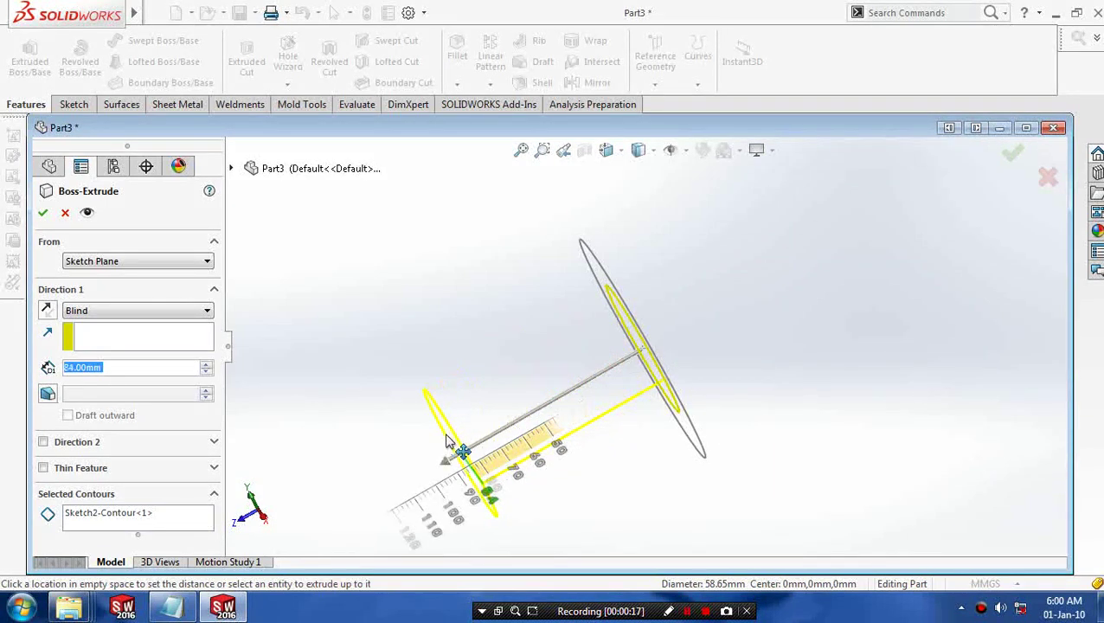
pyautogui.click(445, 457)
pyautogui.click(42, 213)
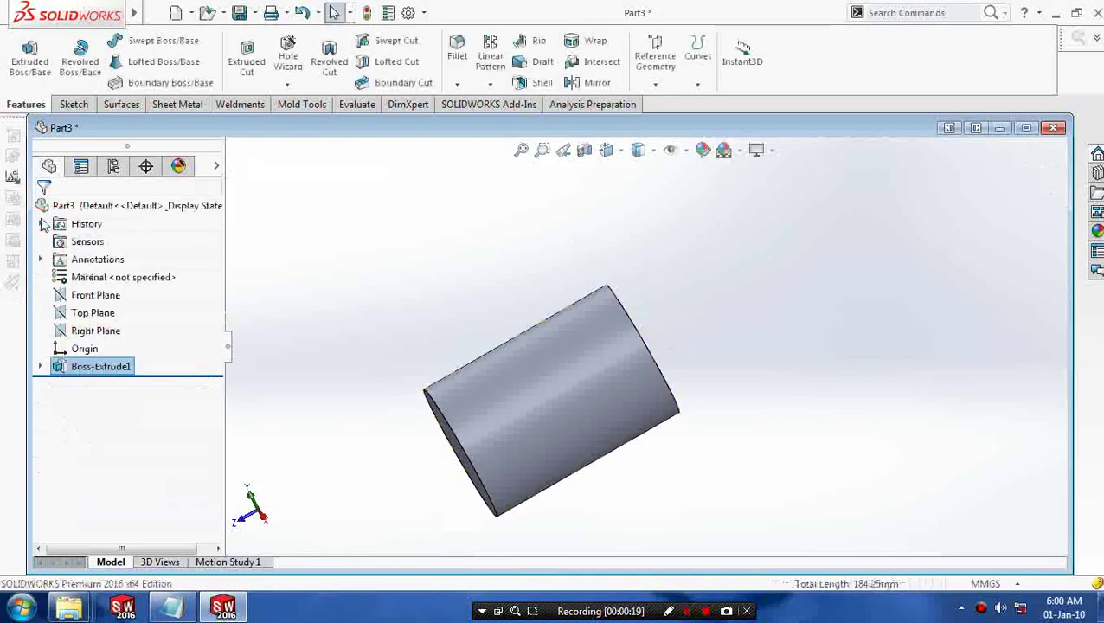
# Start a reversed boss extrusion from Sketch2 using only the outer circle as profile
pyautogui.click(39, 61)
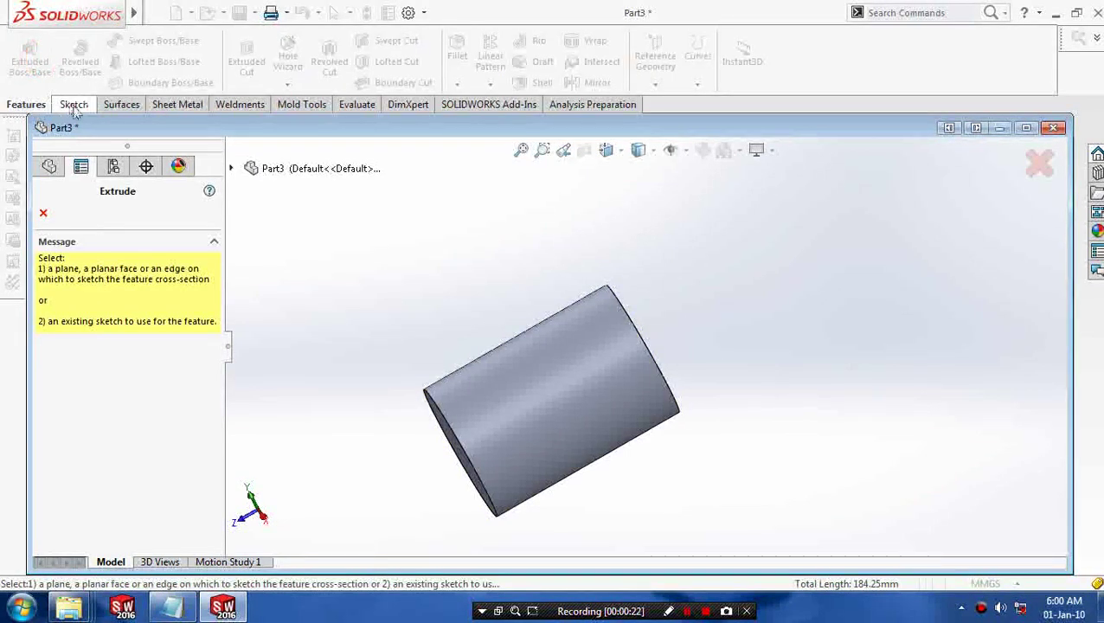
pyautogui.click(231, 168)
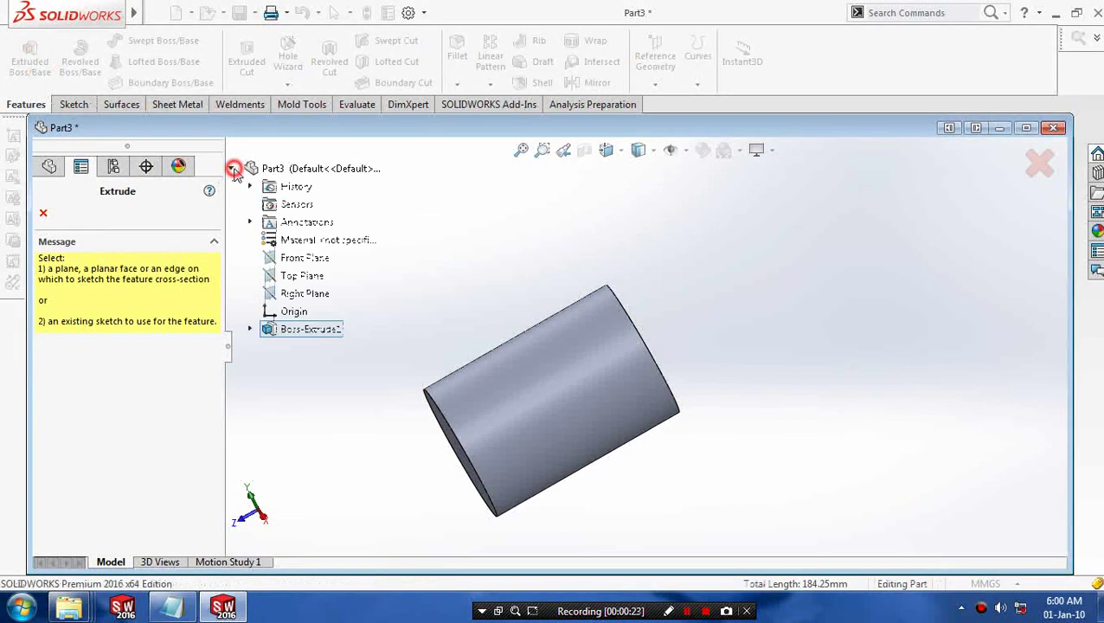
pyautogui.click(250, 330)
pyautogui.click(320, 347)
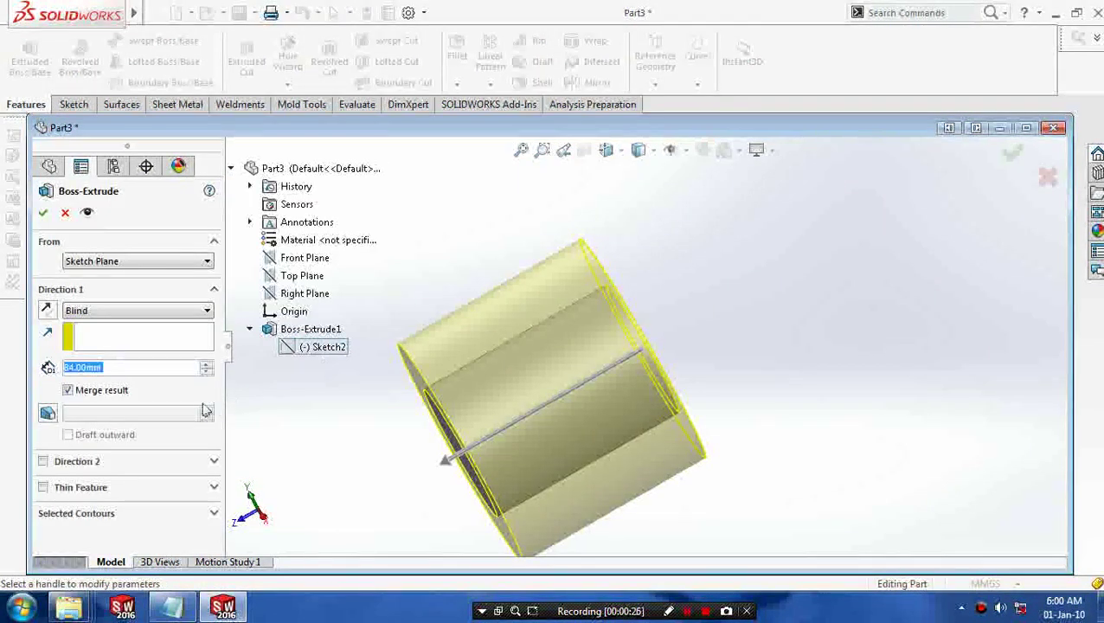
pyautogui.click(47, 310)
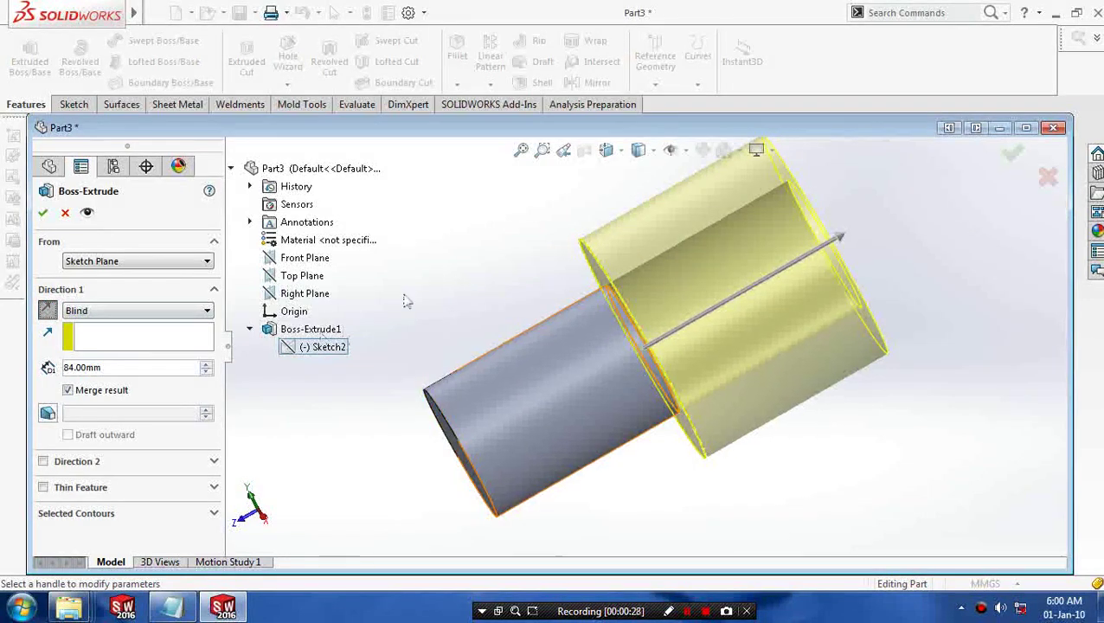
pyautogui.moveTo(404, 298); pyautogui.dragTo(368, 311, button='middle')
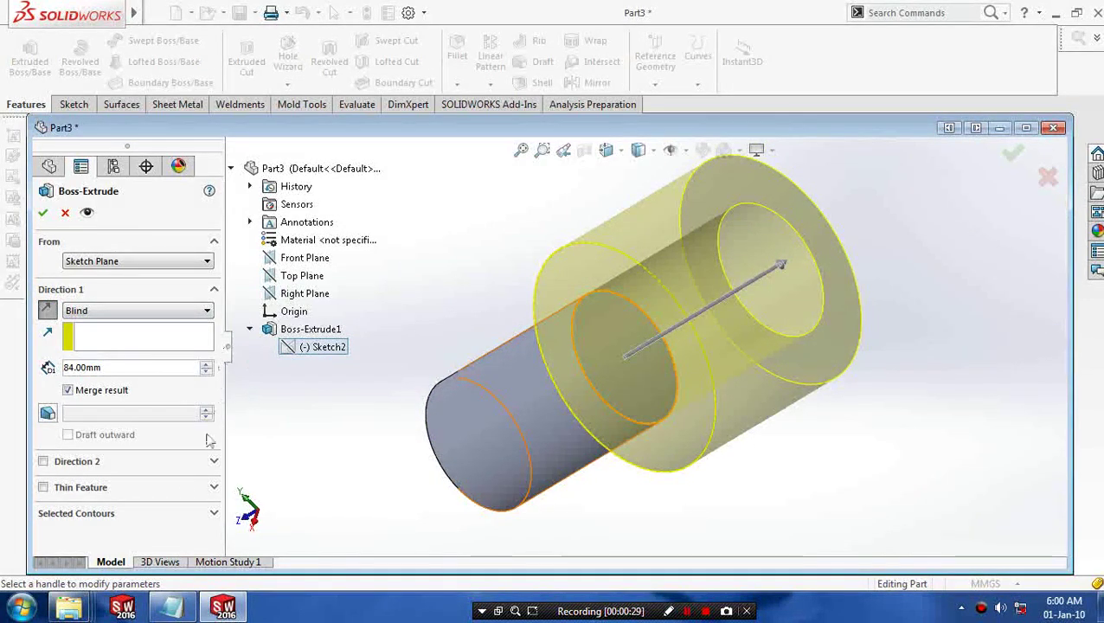
pyautogui.click(208, 515)
pyautogui.click(101, 523)
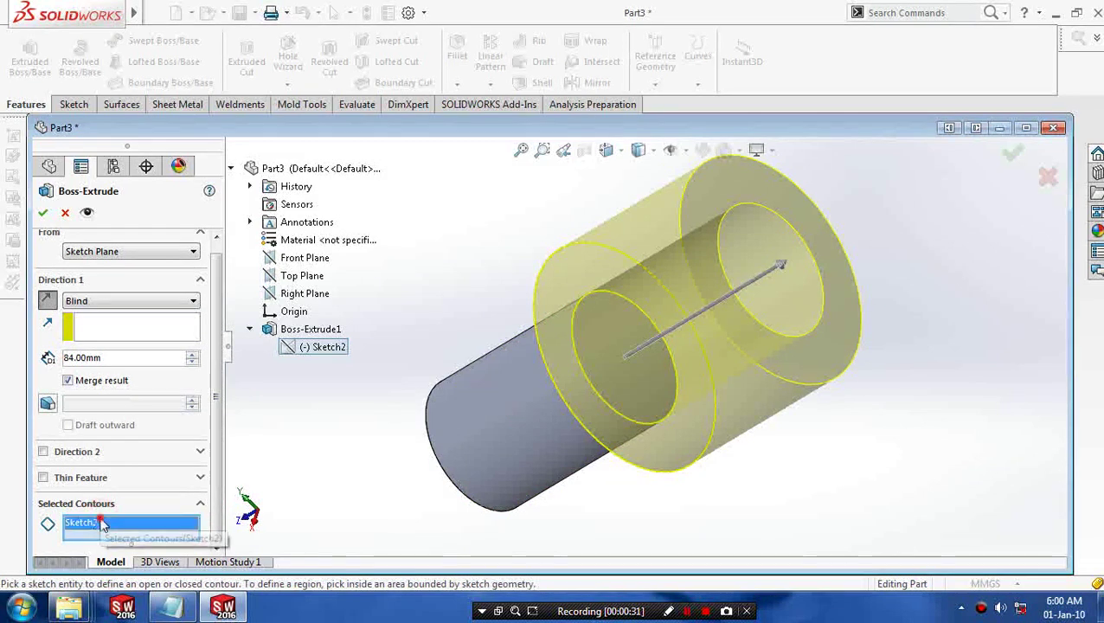
pyautogui.rightClick(102, 523)
pyautogui.click(143, 527)
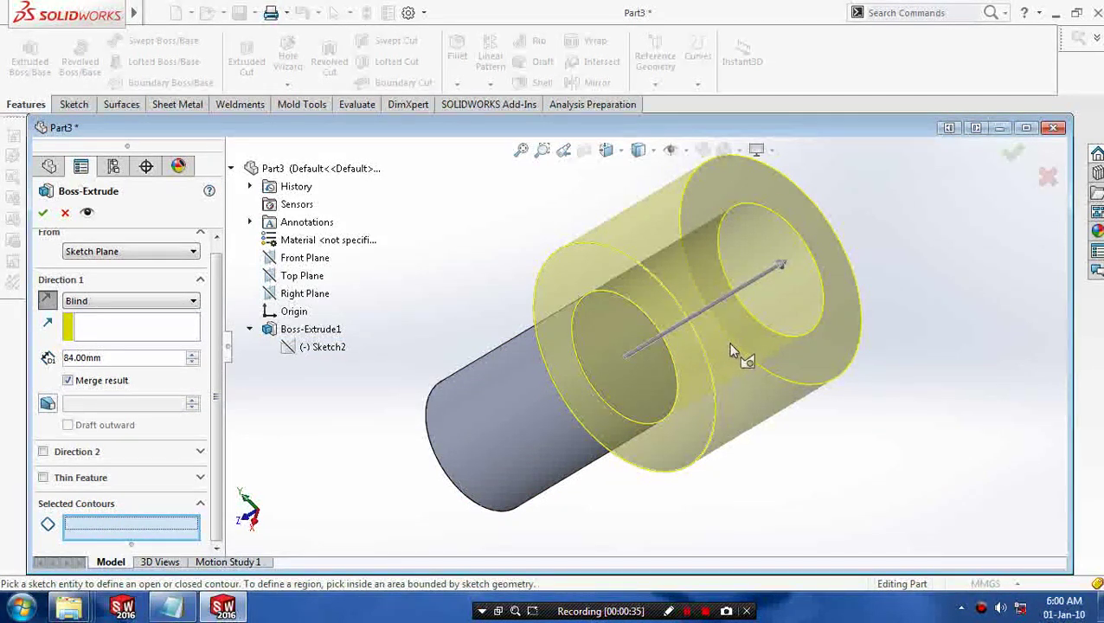
pyautogui.click(565, 409)
# Give the extrusion an 11° draft and a 74 mm depth, then confirm
pyautogui.press('z')
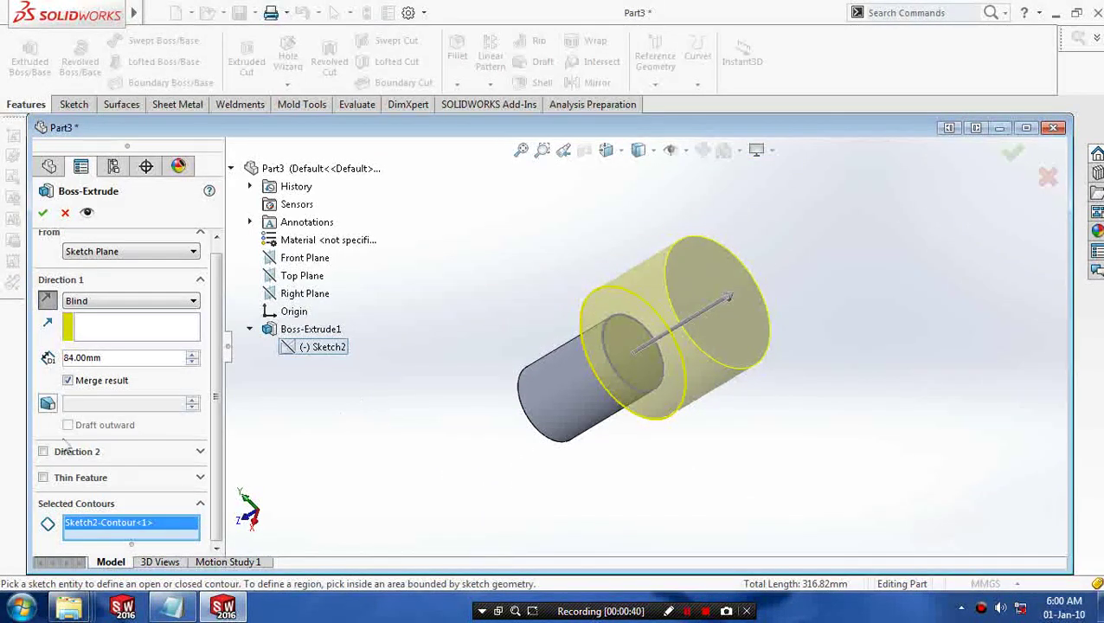
pyautogui.click(48, 404)
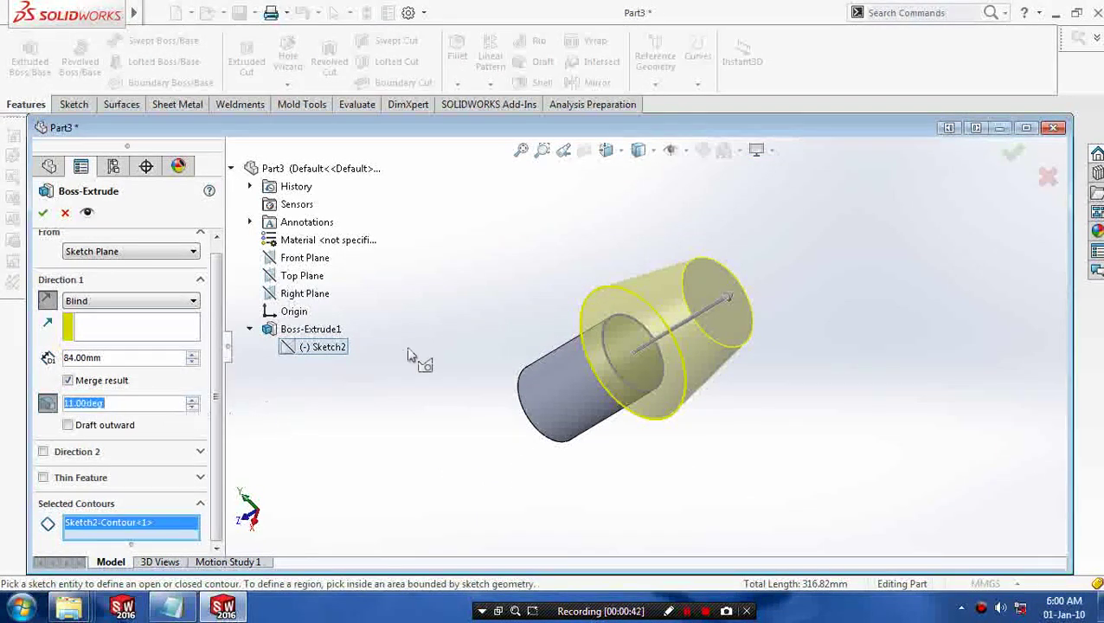
pyautogui.moveTo(410, 355); pyautogui.dragTo(453, 219, button='middle')
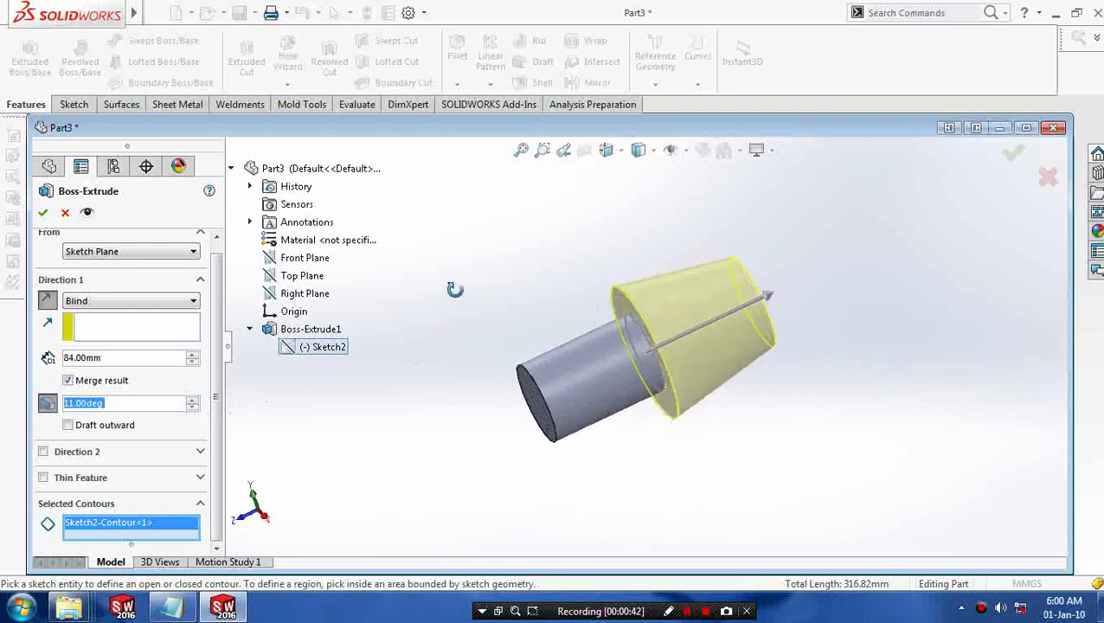
pyautogui.click(192, 363)
pyautogui.click(192, 362)
pyautogui.click(192, 362)
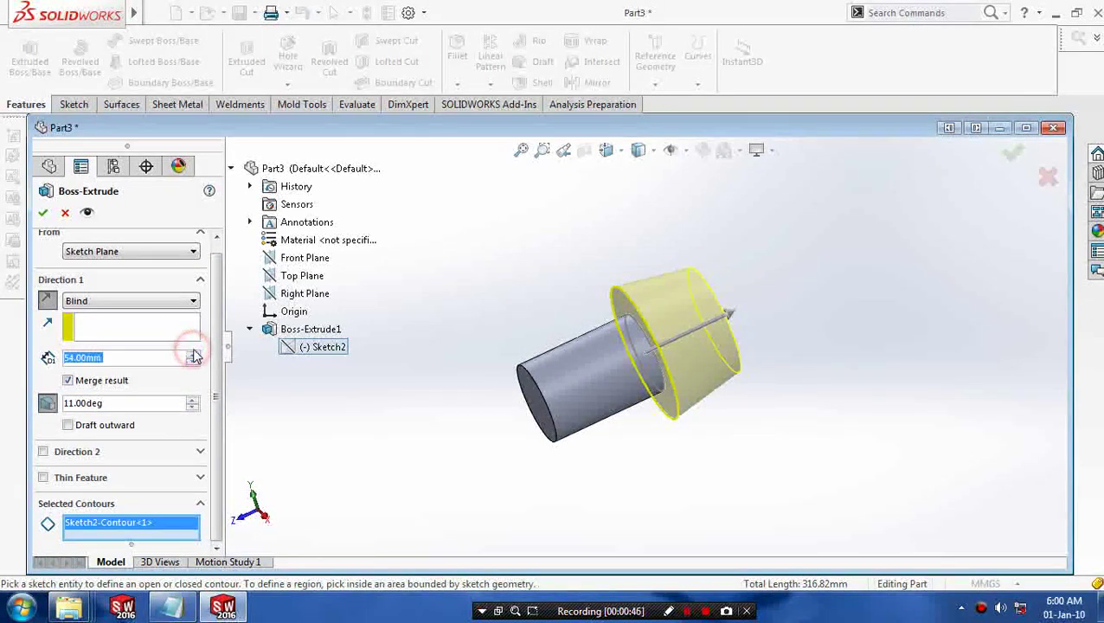
pyautogui.click(192, 355)
pyautogui.click(192, 355)
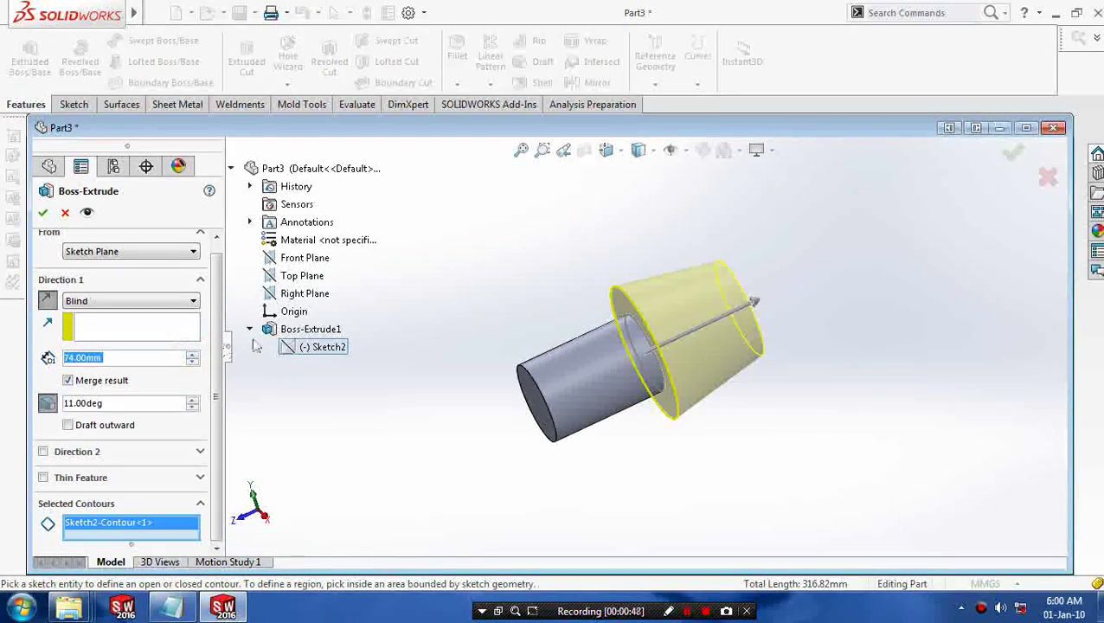
pyautogui.click(42, 213)
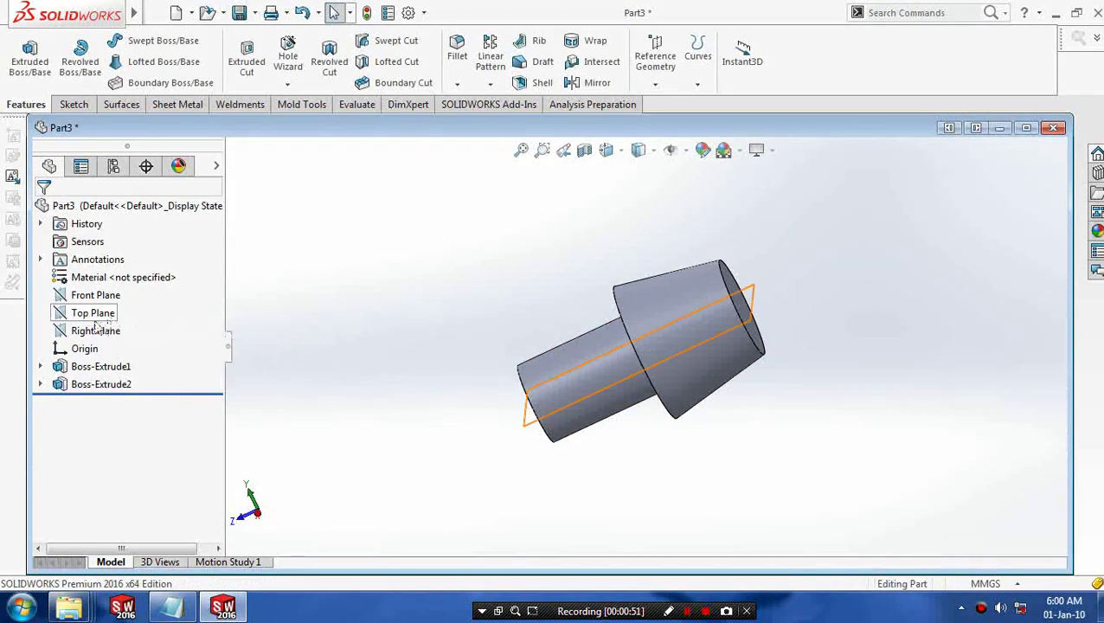
# Start a new sketch on the Top Plane, viewed face-on
pyautogui.click(93, 317)
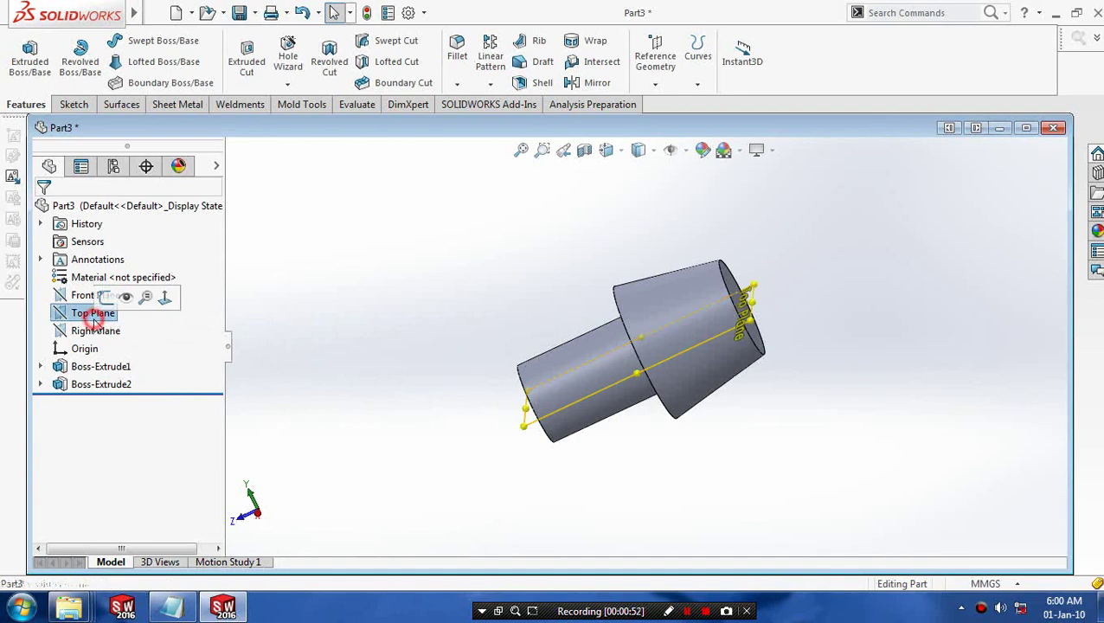
pyautogui.click(164, 298)
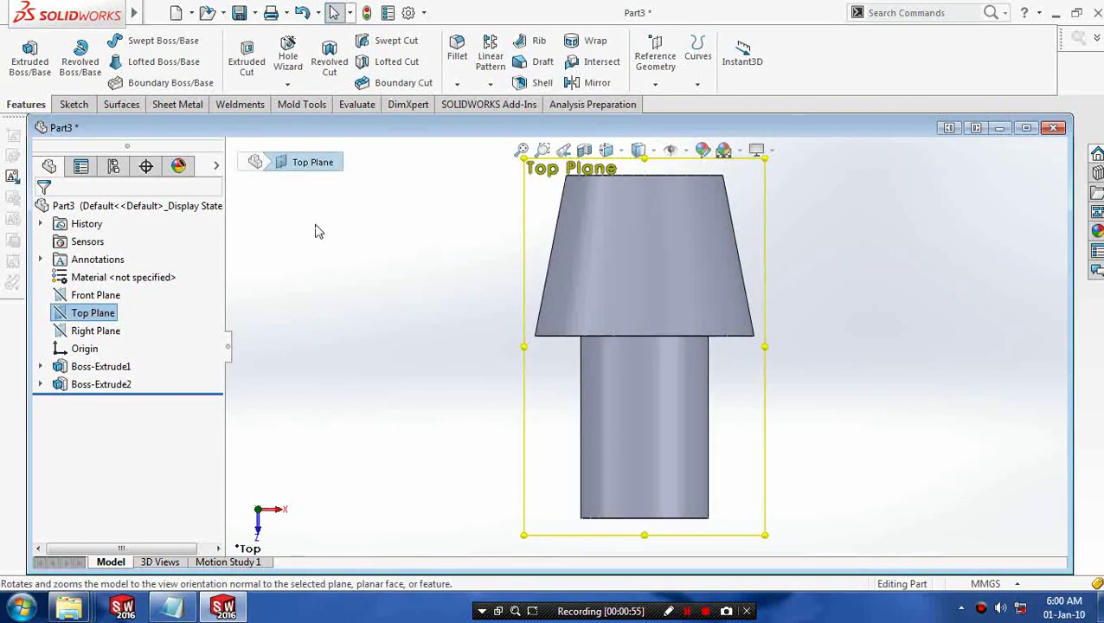
pyautogui.click(74, 105)
pyautogui.click(23, 52)
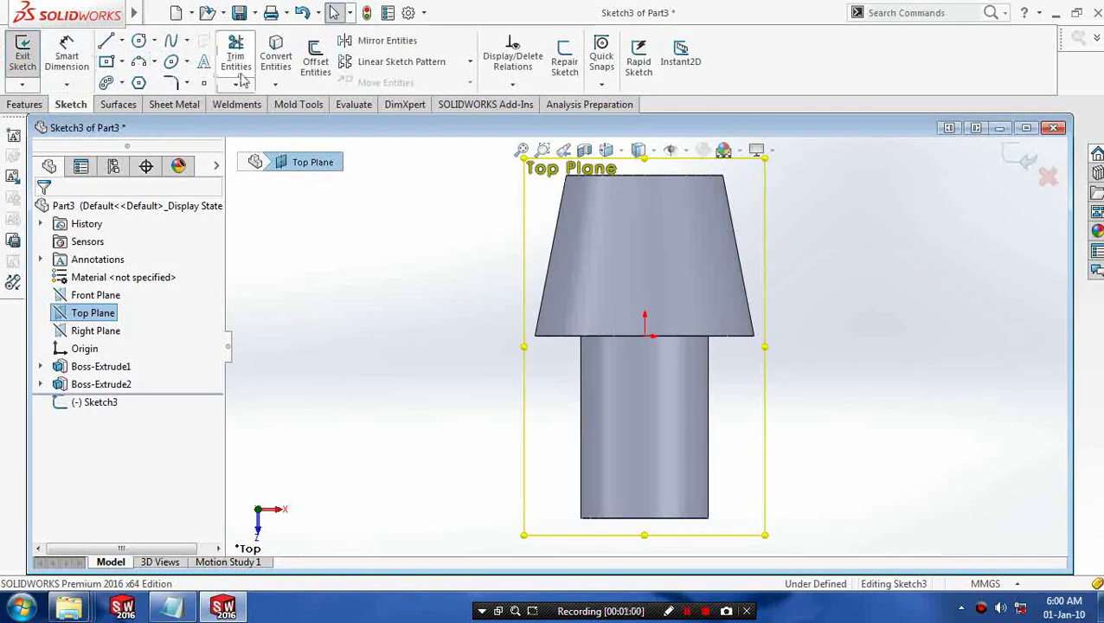
pyautogui.click(275, 84)
# Convert the head's tapered silhouette edge into a sketch line and exit the sketch
pyautogui.click(279, 105)
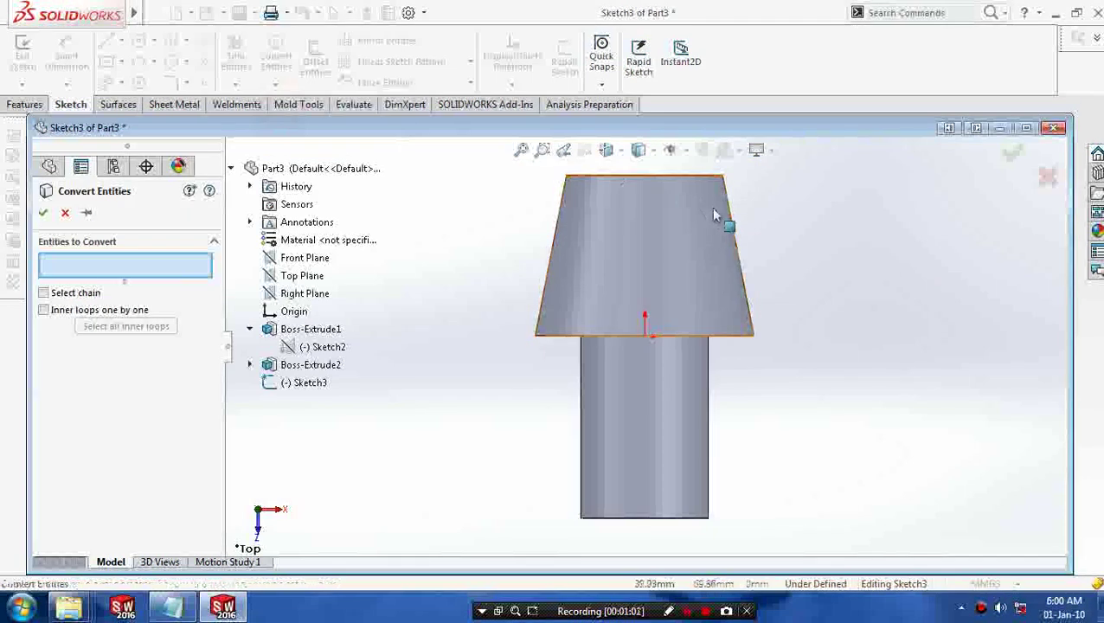
pyautogui.click(733, 229)
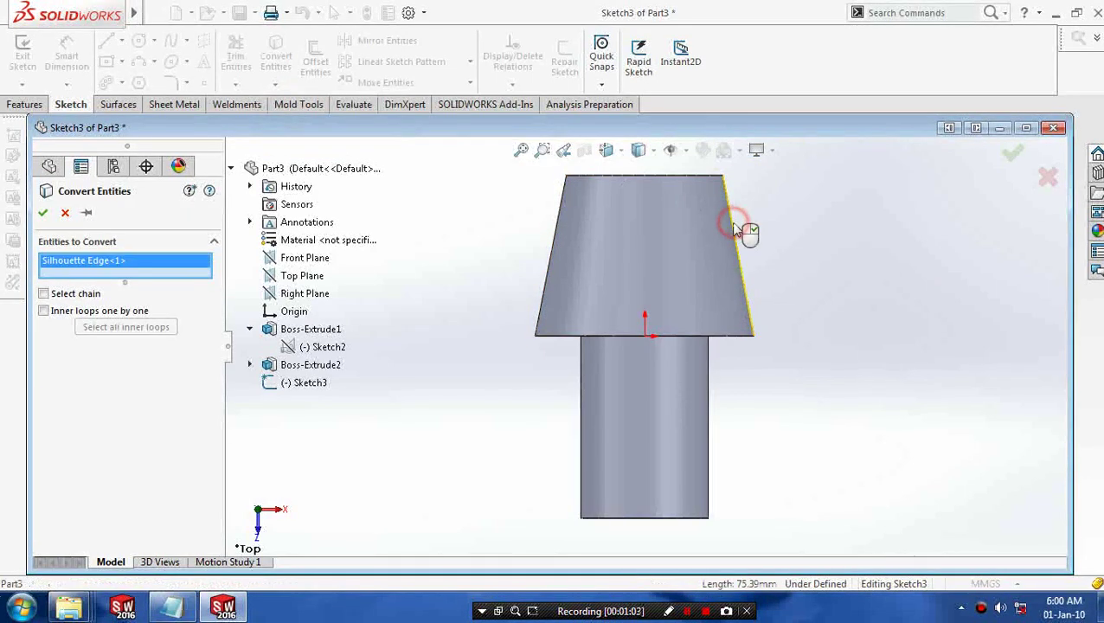
pyautogui.click(46, 213)
pyautogui.moveTo(692, 391)
pyautogui.mouseDown(button='middle')
pyautogui.moveTo(544, 242)
pyautogui.moveTo(715, 244)
pyautogui.moveTo(698, 283)
pyautogui.mouseUp(button='middle')
pyautogui.scroll(-3, 672, 254)
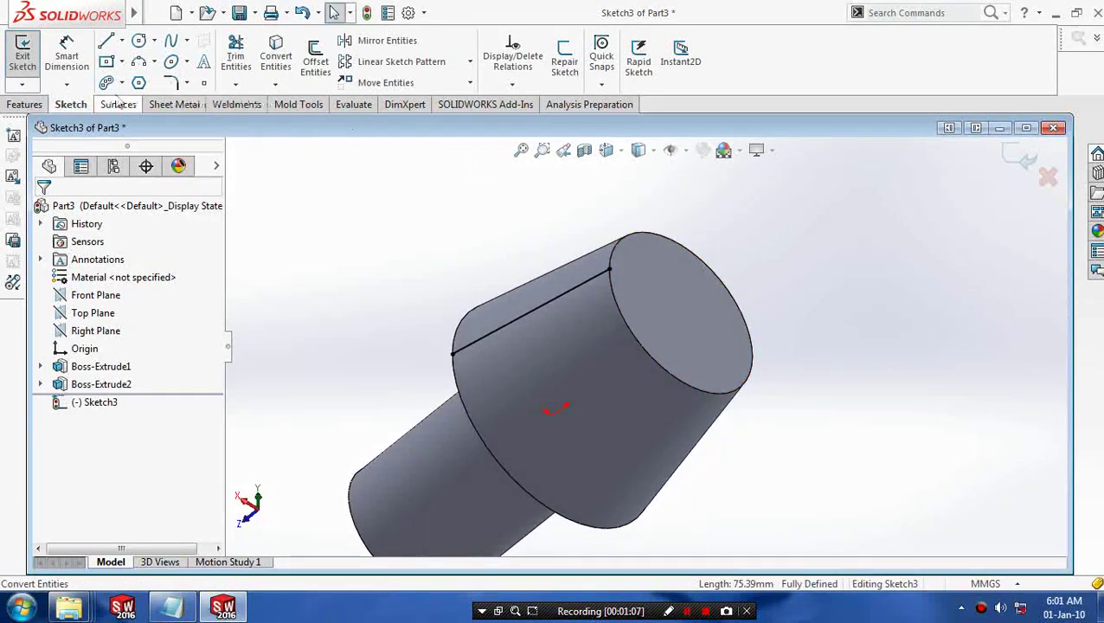
pyautogui.click(23, 54)
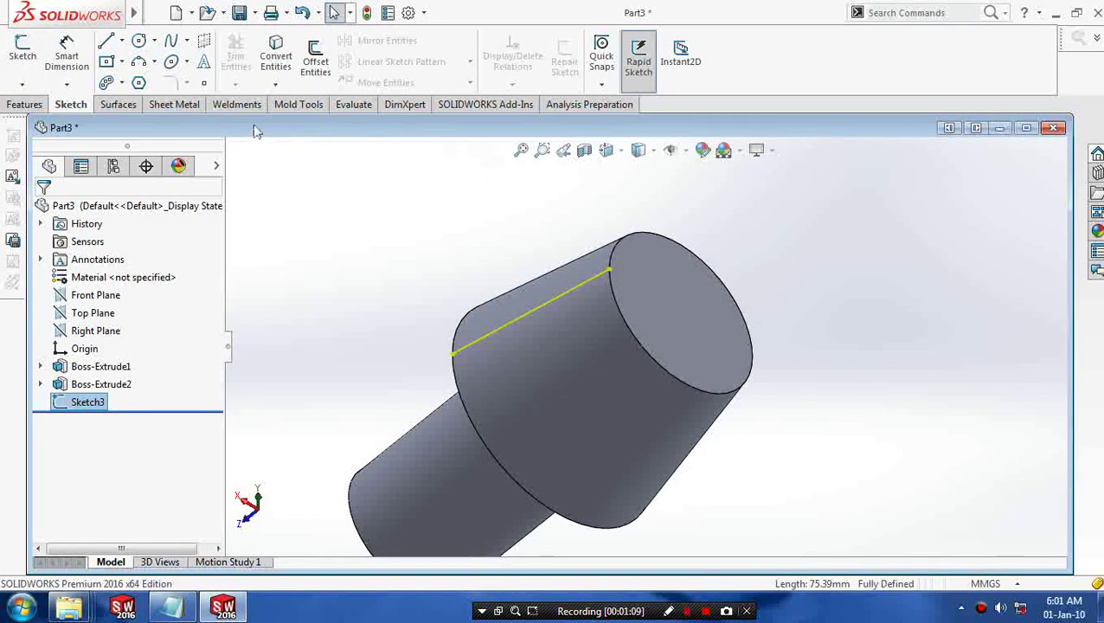
# Create Plane1 through the line's end point, perpendicular to the Sketch3 line
pyautogui.click(25, 105)
pyautogui.click(655, 83)
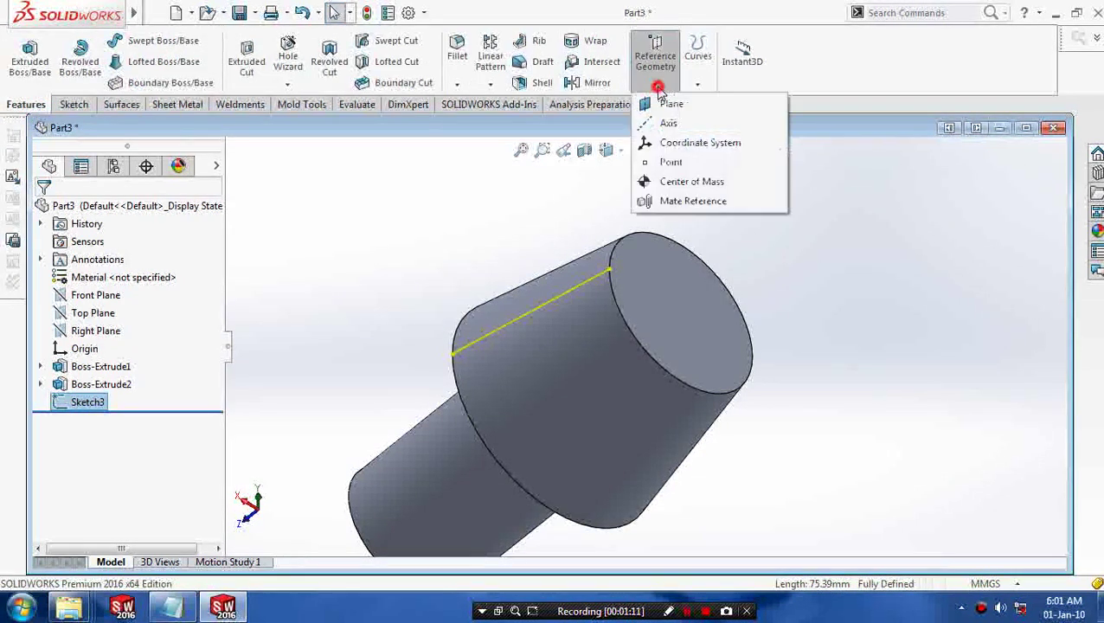
pyautogui.click(662, 104)
pyautogui.click(610, 270)
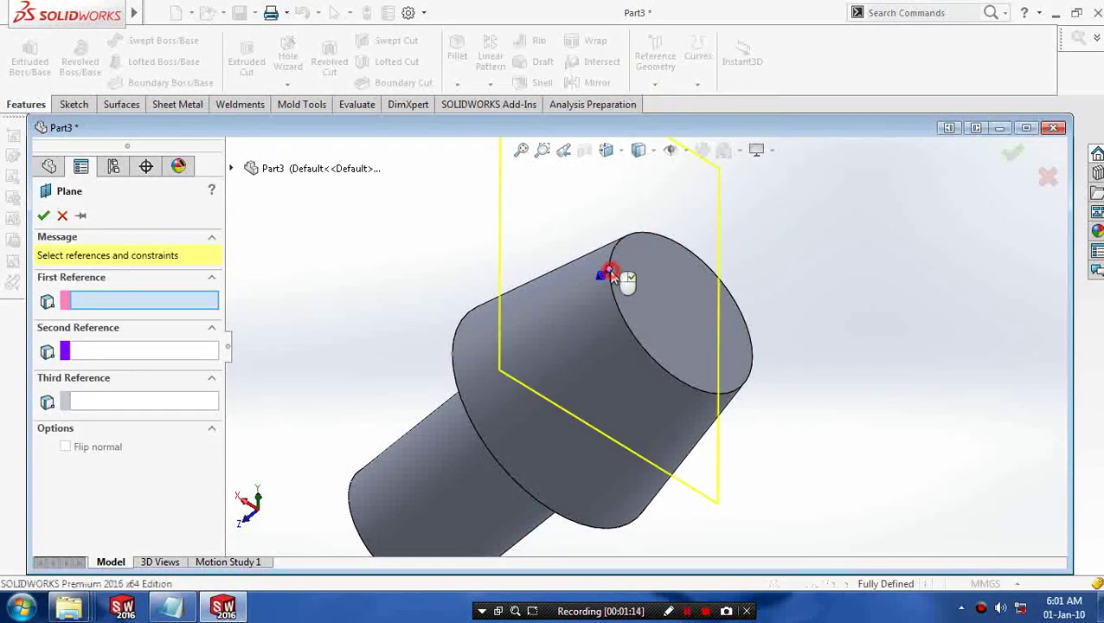
pyautogui.click(588, 288)
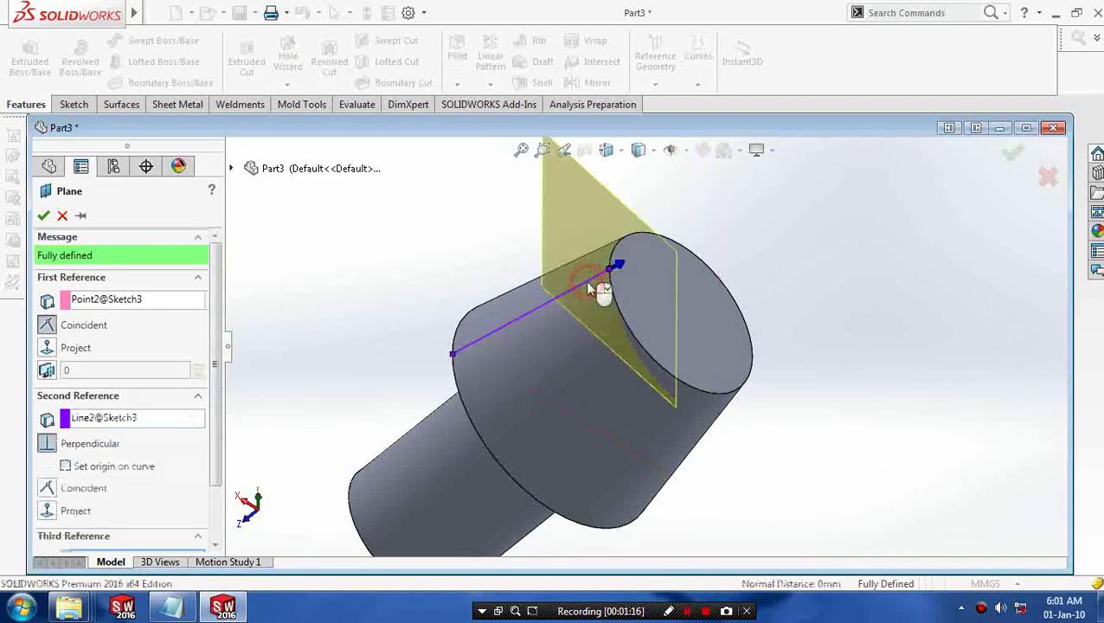
pyautogui.click(43, 215)
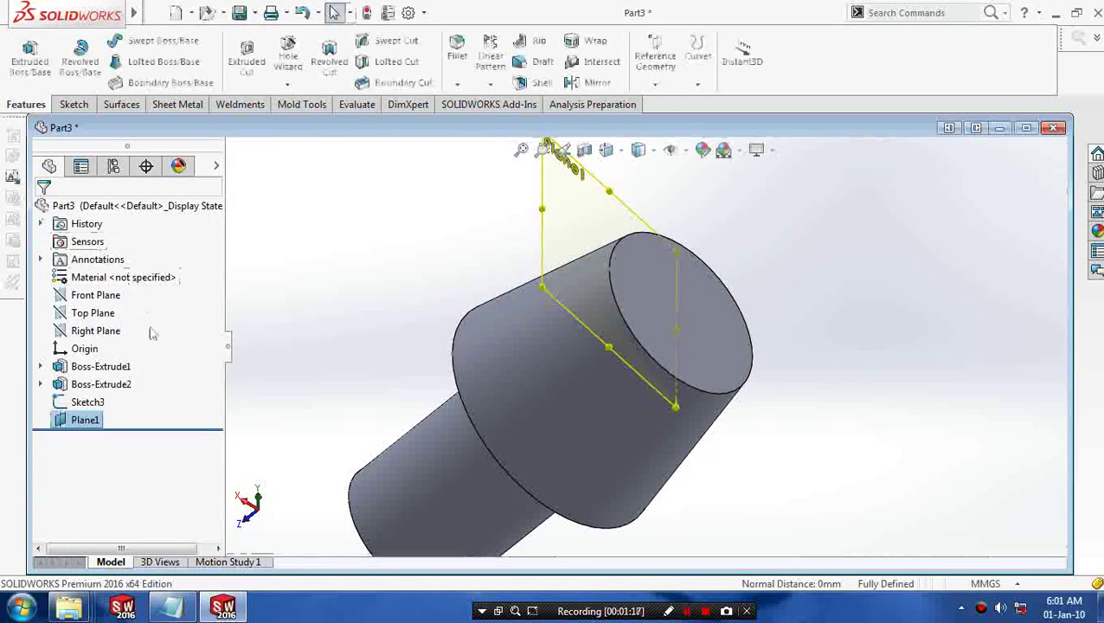
# View Plane1 face-on
pyautogui.rightClick(91, 422)
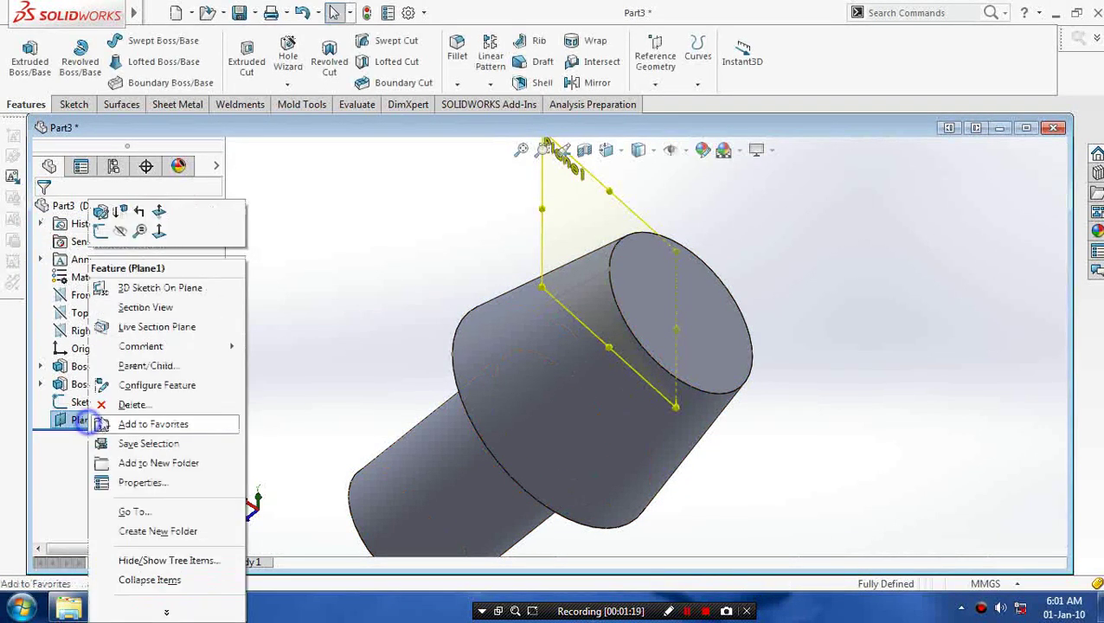
pyautogui.click(159, 231)
pyautogui.scroll(-2, 485, 312)
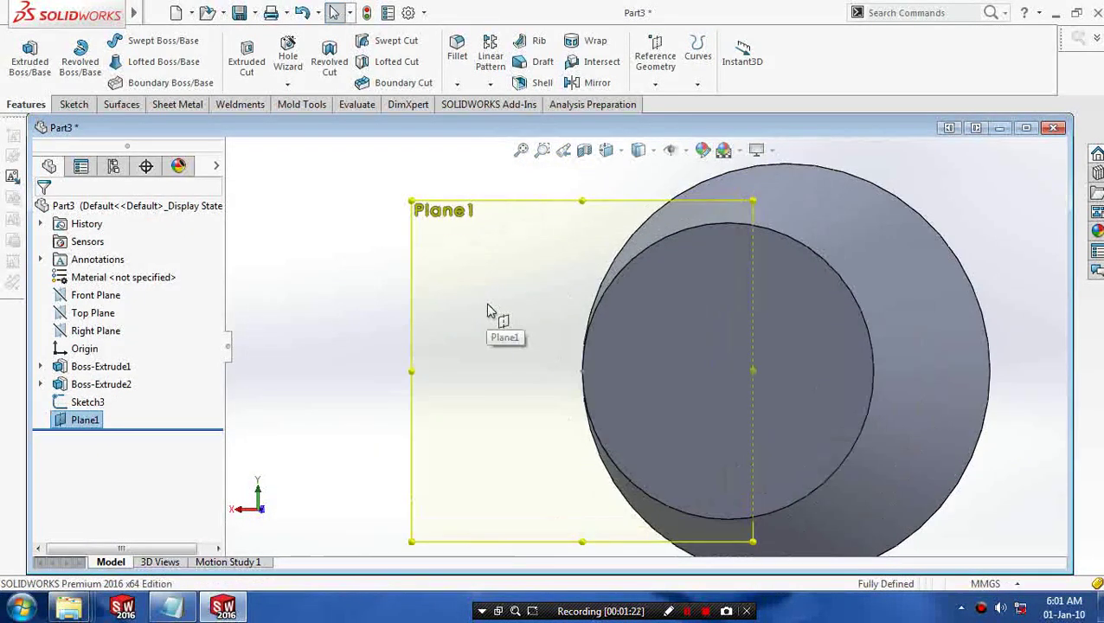
# Draw a circle of radius about 1.92 on Plane1, centred on the head's outer edge
pyautogui.click(74, 104)
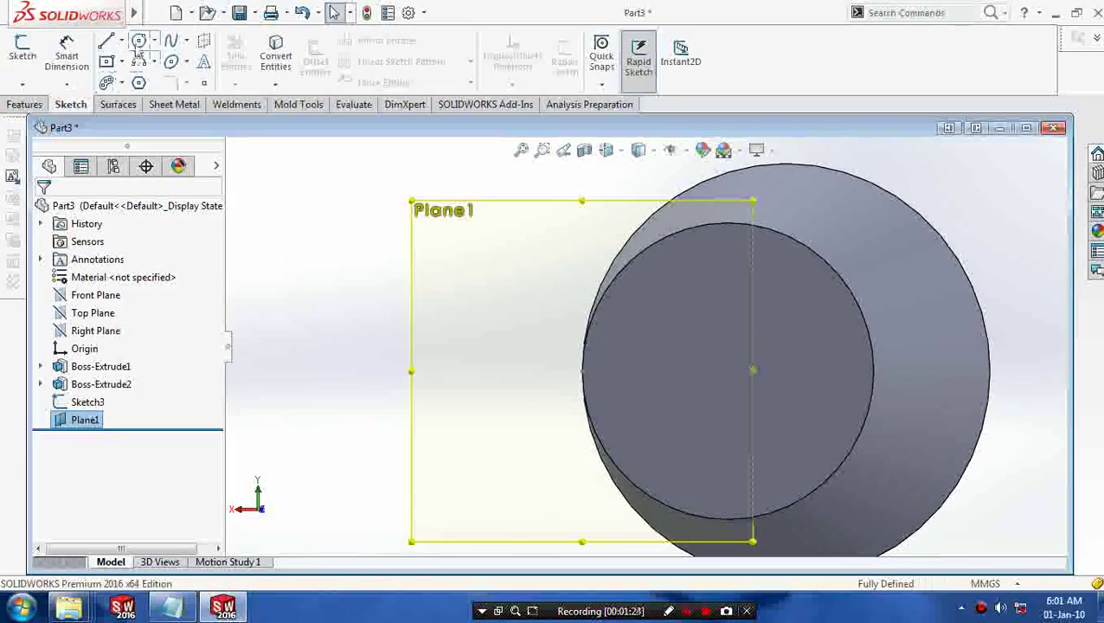
pyautogui.click(138, 40)
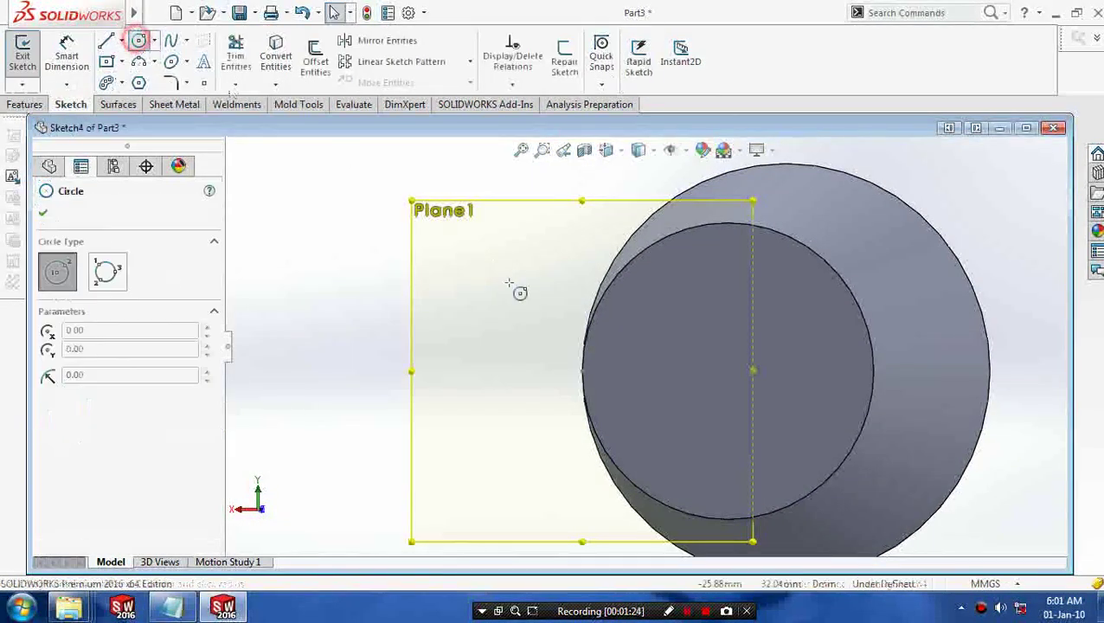
pyautogui.click(582, 372)
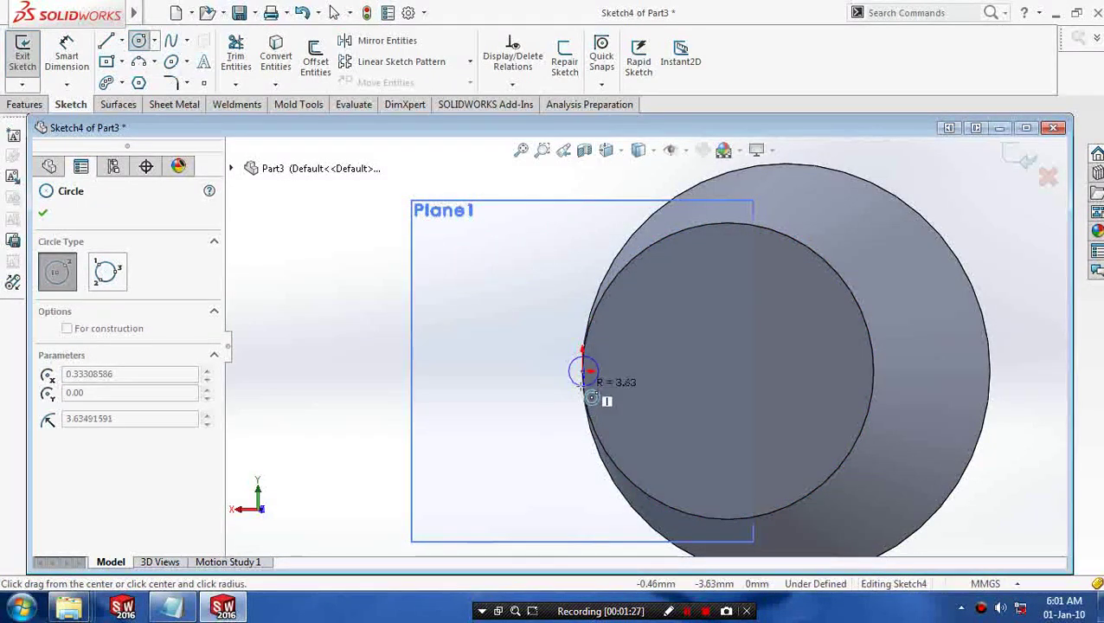
pyautogui.scroll(-3, 584, 381)
pyautogui.scroll(-2, 595, 368)
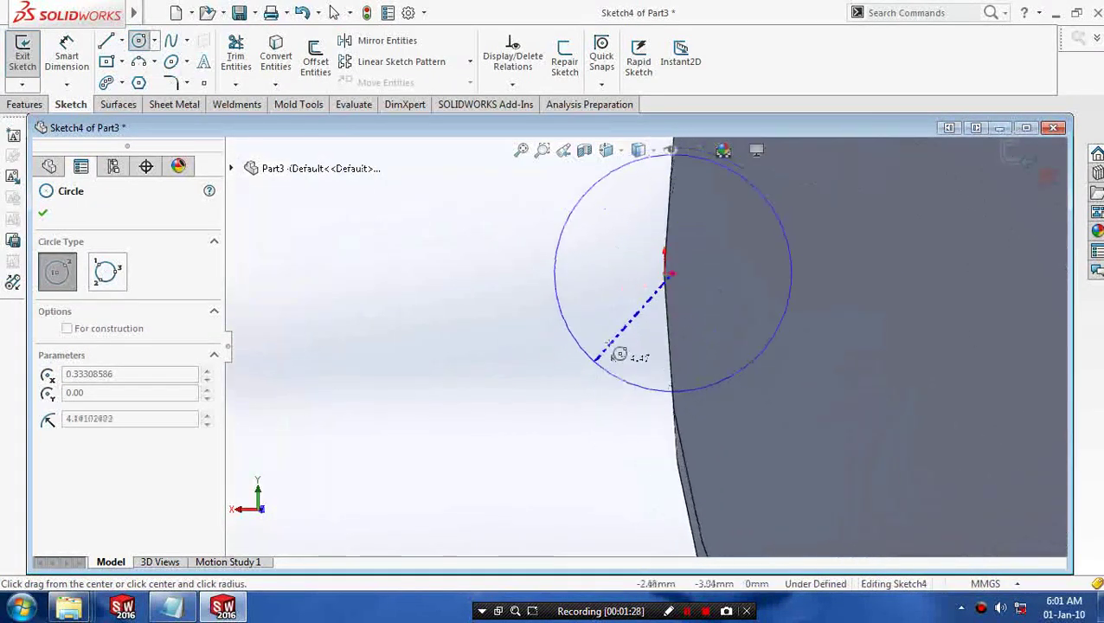
pyautogui.click(647, 319)
pyautogui.scroll(2, 661, 303)
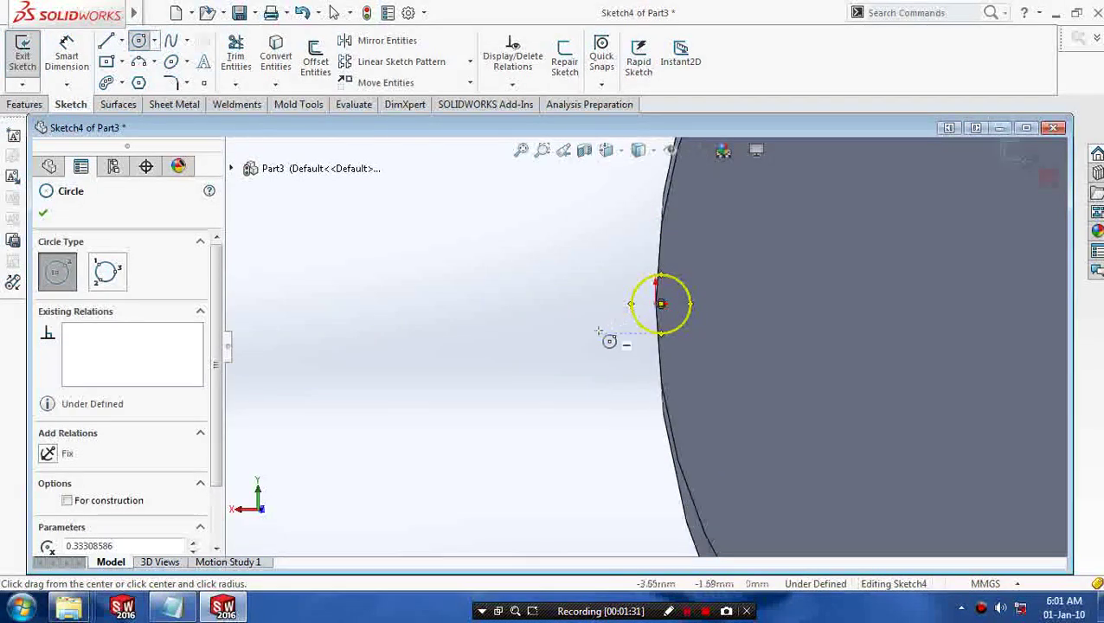
pyautogui.scroll(1, 655, 320)
# Draw three lines from the circle's top, out right, down, and back to its bottom
pyautogui.click(122, 40)
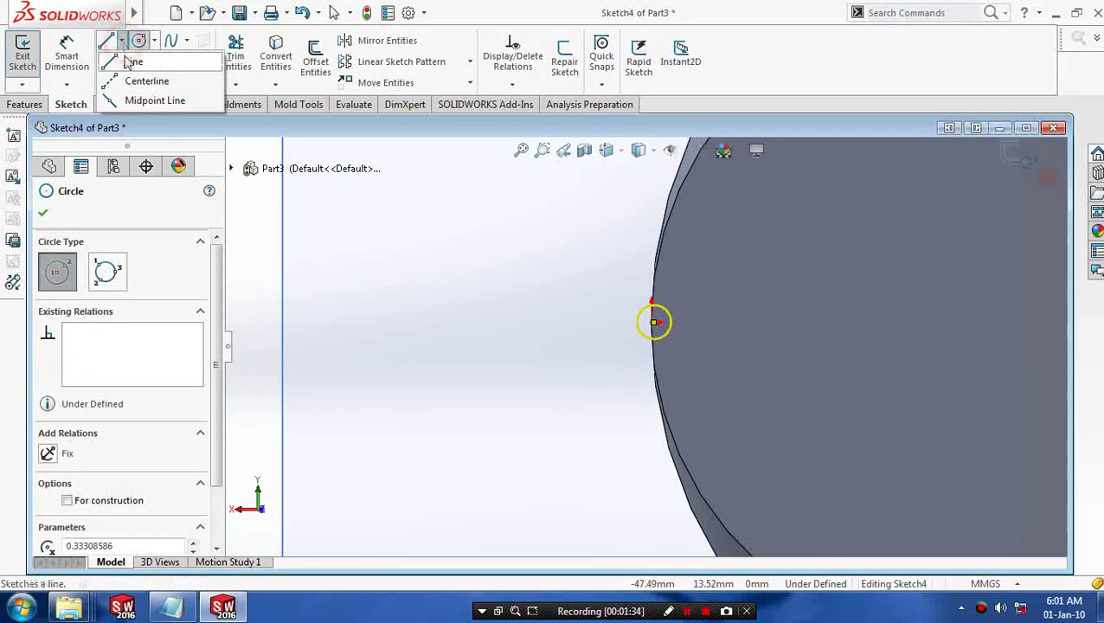
pyautogui.click(136, 65)
pyautogui.scroll(-1, 653, 322)
pyautogui.scroll(-2, 659, 319)
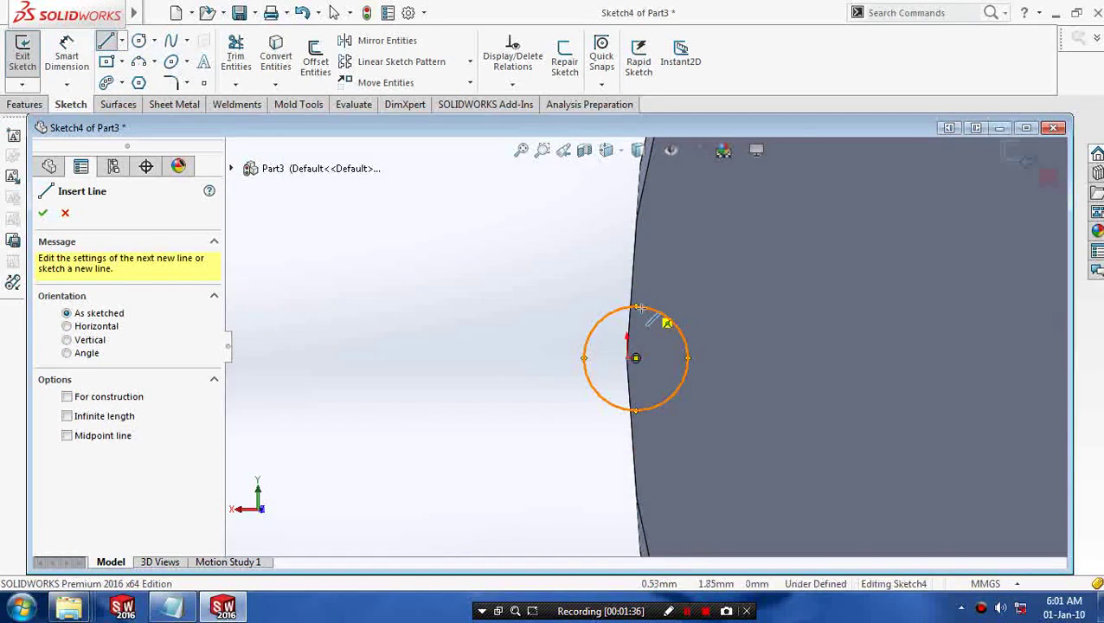
pyautogui.click(637, 308)
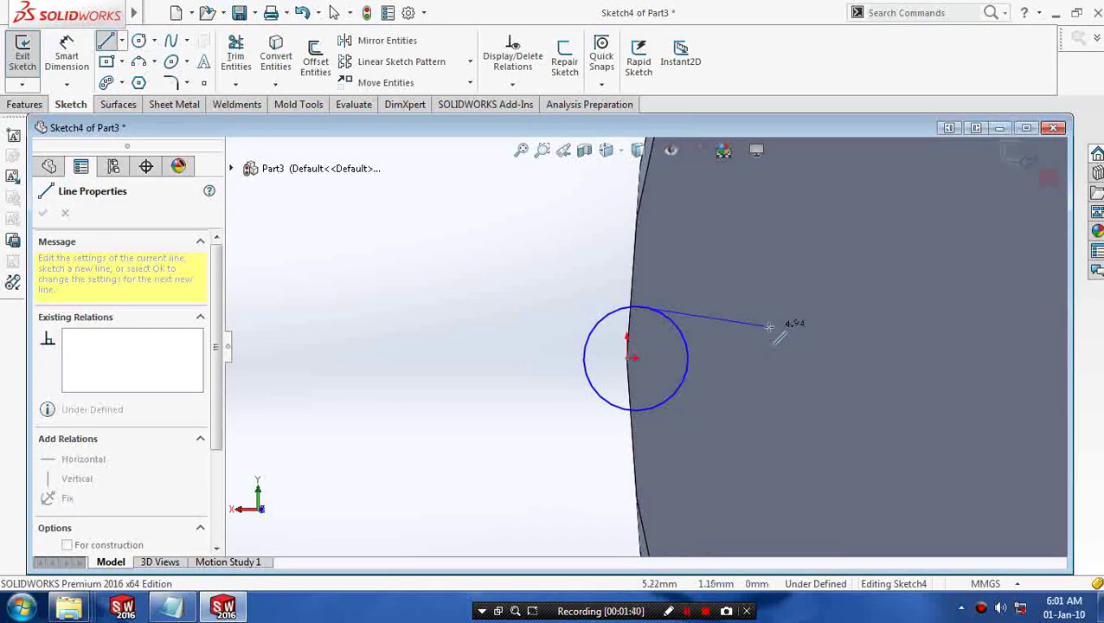
pyautogui.click(768, 327)
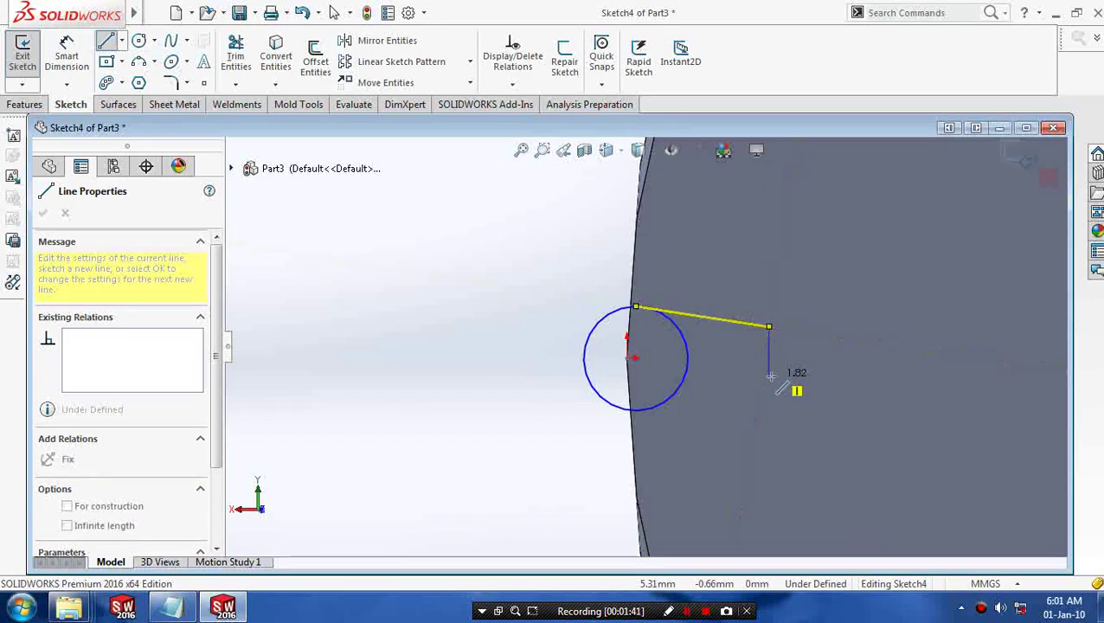
pyautogui.click(771, 378)
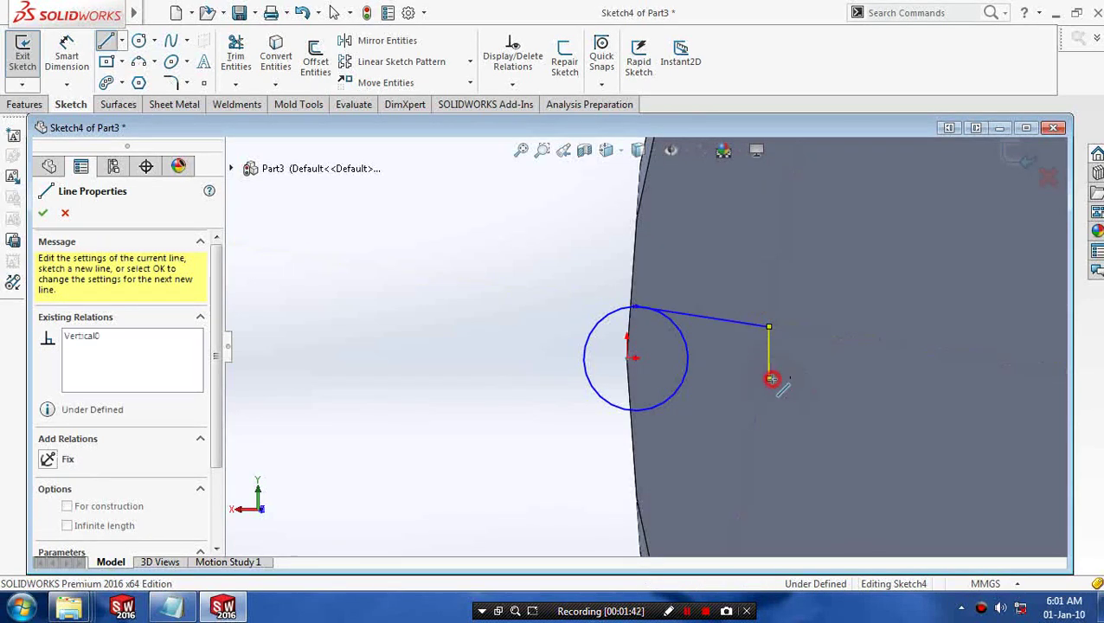
pyautogui.click(639, 414)
pyautogui.press('Escape')
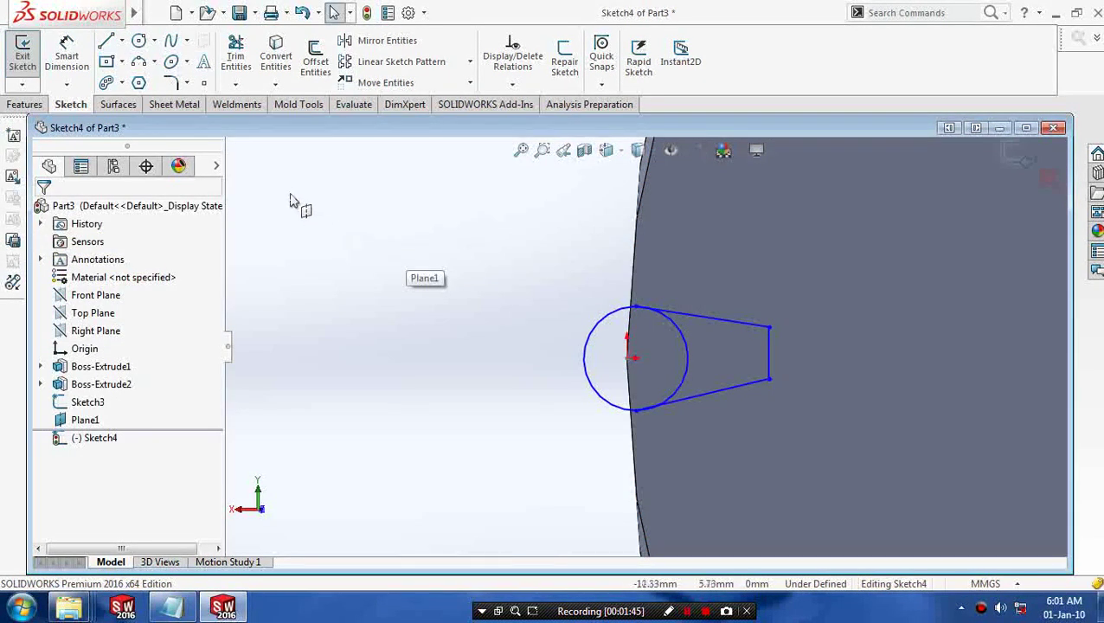
# Power-trim the stray line piece and extra straight segment near the circle
pyautogui.click(235, 84)
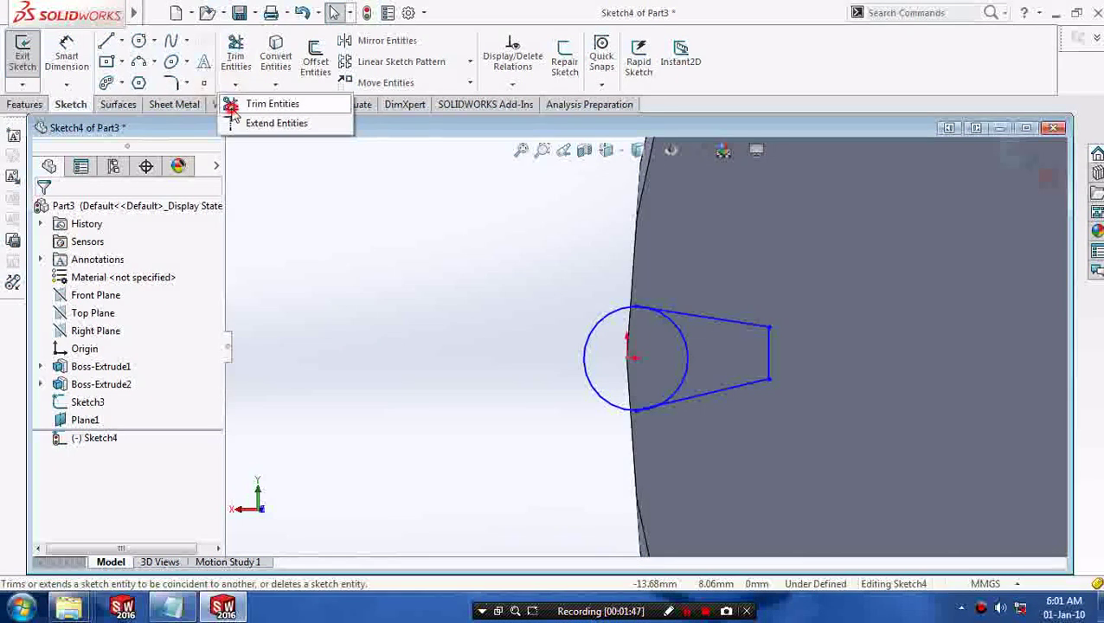
pyautogui.click(234, 105)
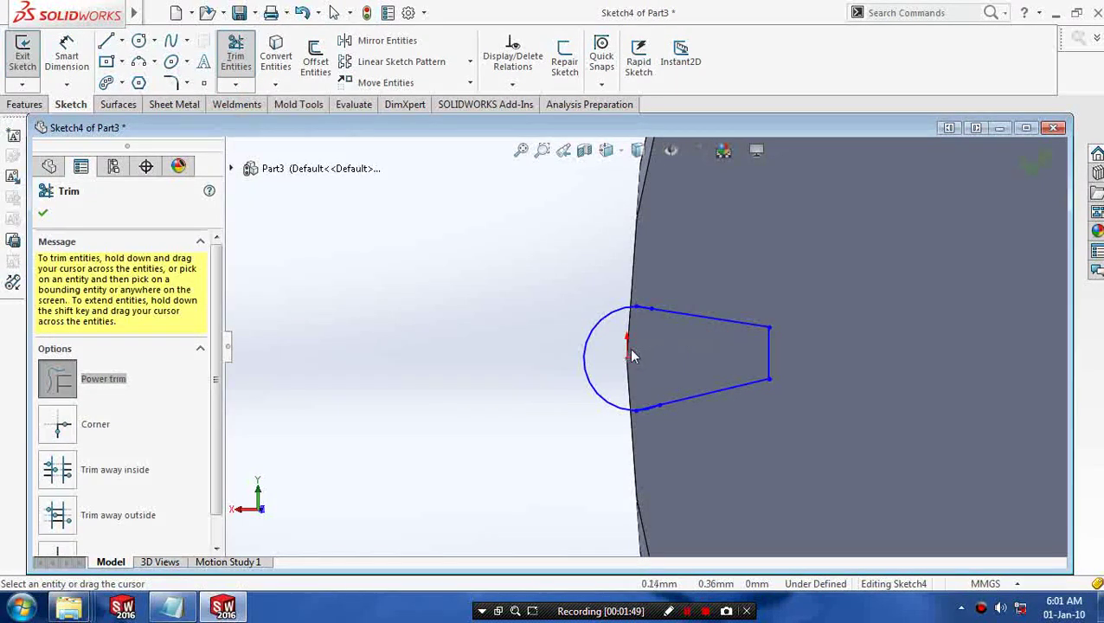
pyautogui.scroll(-1, 641, 335)
pyautogui.scroll(-3, 641, 301)
pyautogui.scroll(-2, 659, 328)
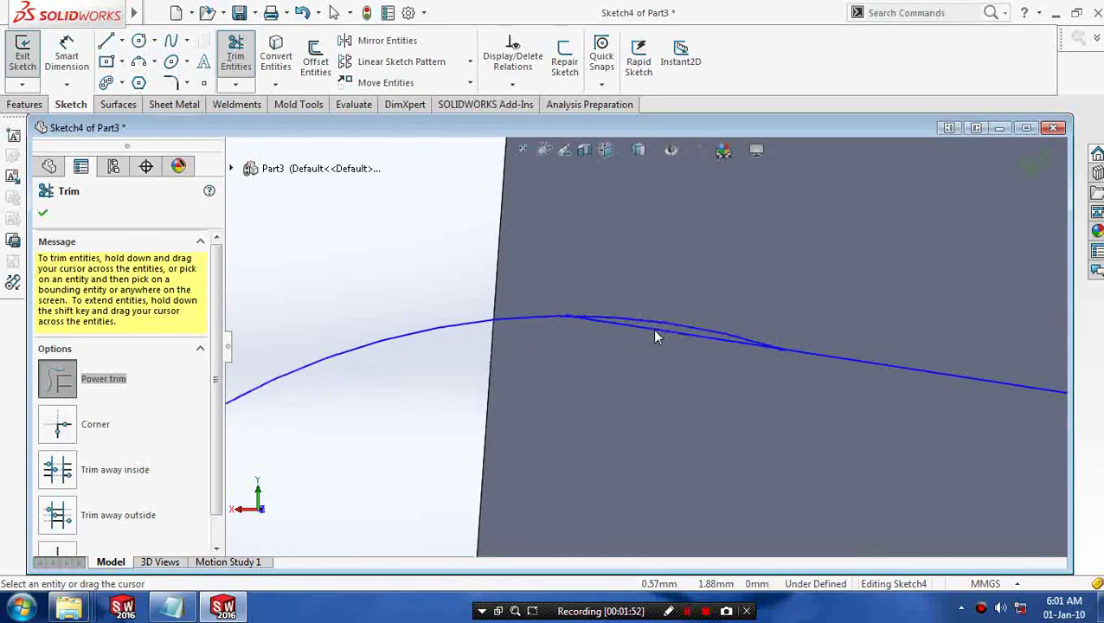
pyautogui.scroll(-2, 659, 336)
pyautogui.moveTo(663, 326); pyautogui.dragTo(661, 346)
pyautogui.scroll(1, 660, 364)
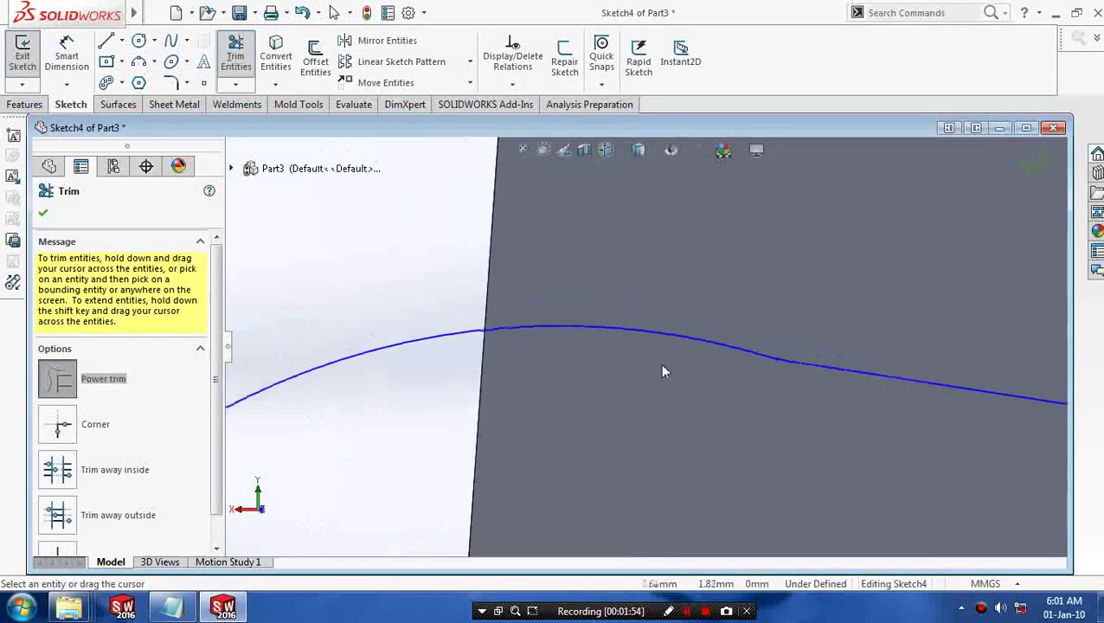
pyautogui.scroll(2, 671, 416)
pyautogui.scroll(3, 680, 460)
pyautogui.scroll(-2, 676, 463)
pyautogui.scroll(-3, 649, 465)
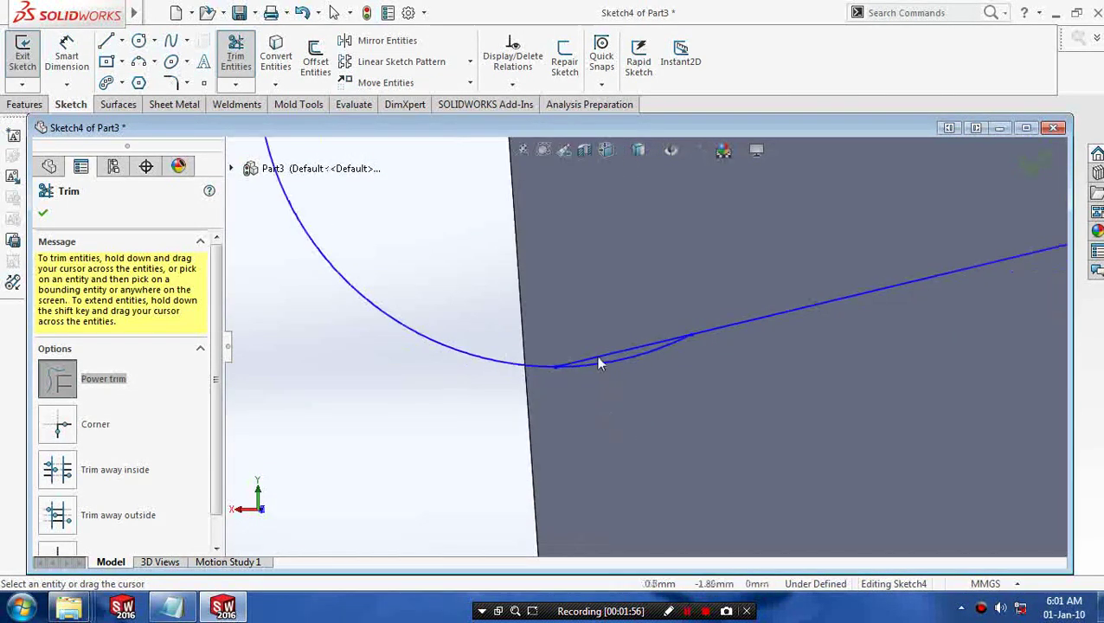
pyautogui.scroll(-1, 604, 359)
pyautogui.moveTo(635, 322); pyautogui.dragTo(636, 355)
pyautogui.scroll(2, 636, 350)
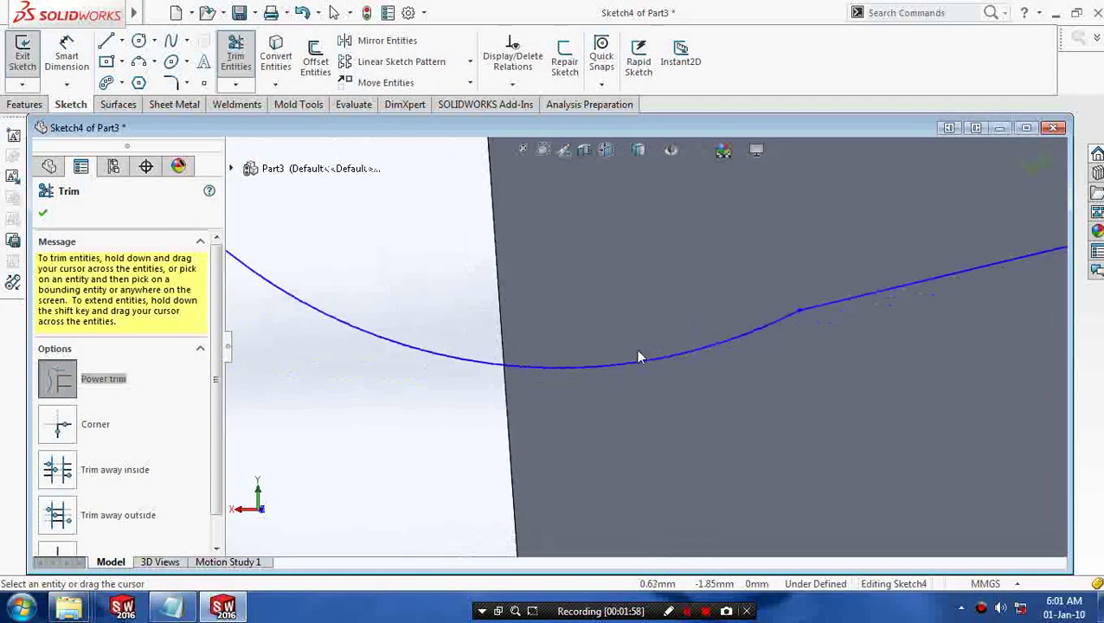
pyautogui.scroll(3, 636, 349)
pyautogui.scroll(1, 636, 329)
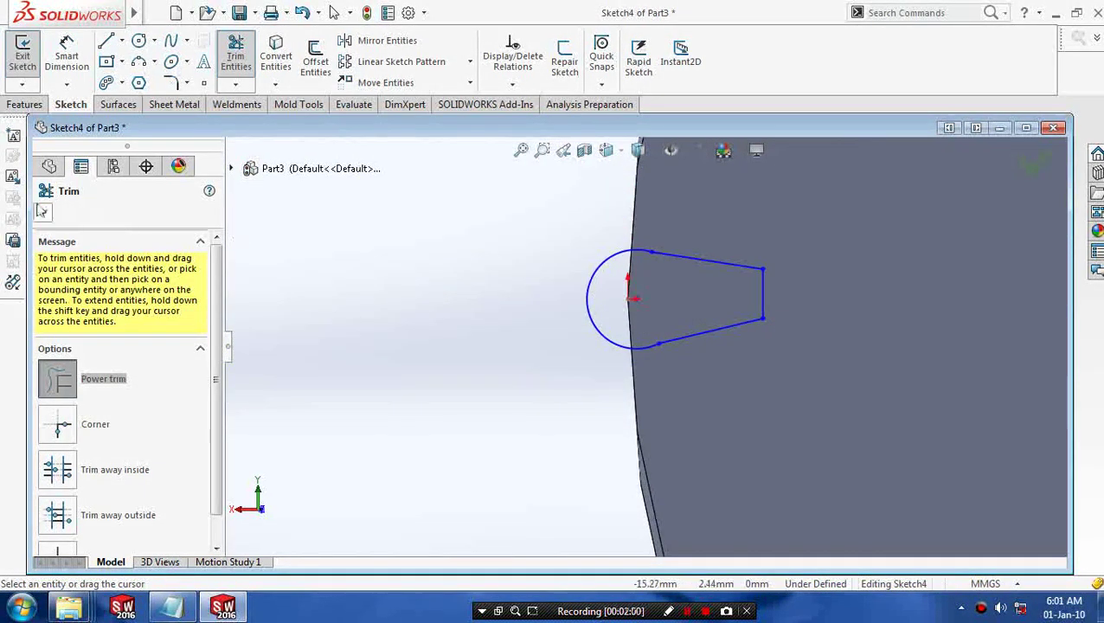
pyautogui.press('Escape')
pyautogui.scroll(-3, 662, 275)
pyautogui.scroll(-3, 671, 269)
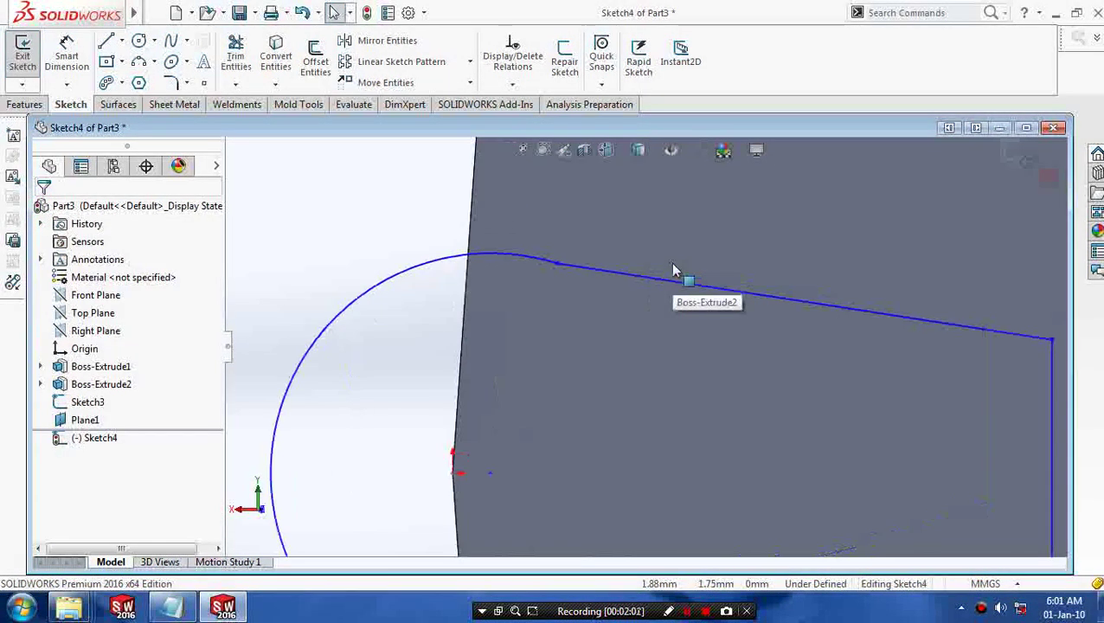
pyautogui.scroll(-2, 674, 271)
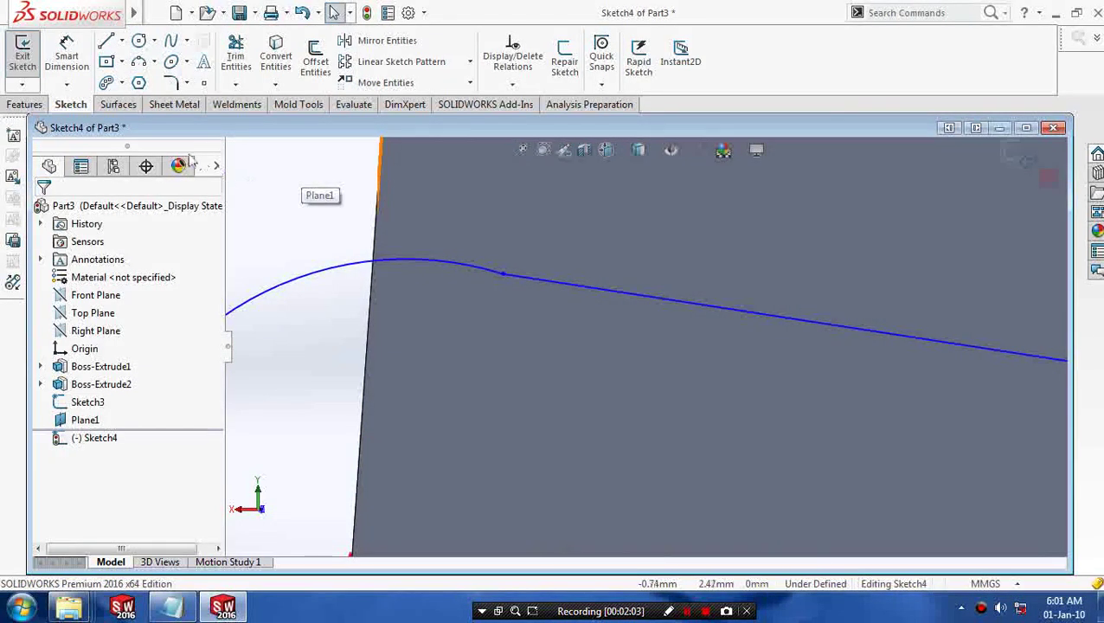
# Add 10 mm sketch fillets at the upper and lower arc-to-line corners
pyautogui.click(174, 83)
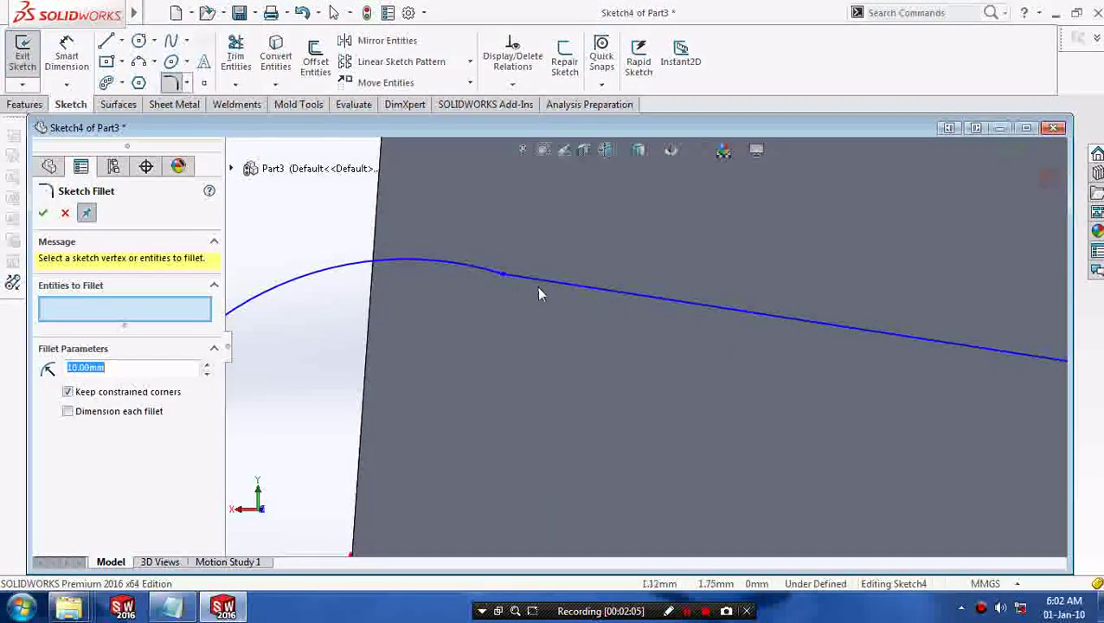
pyautogui.click(540, 280)
pyautogui.click(482, 273)
pyautogui.scroll(2, 449, 389)
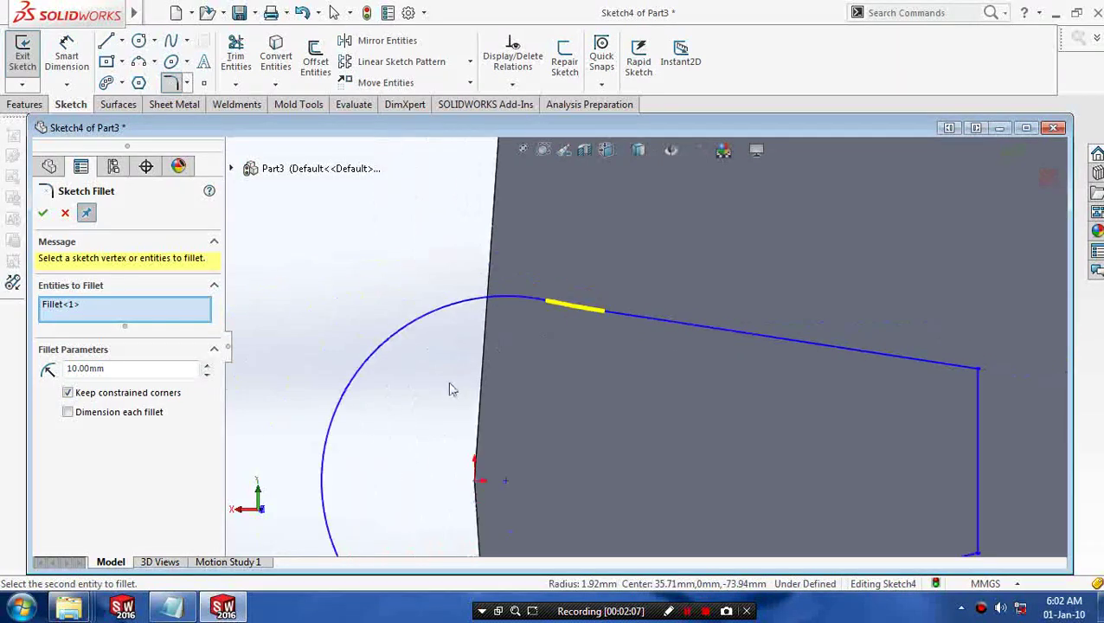
pyautogui.scroll(2, 467, 419)
pyautogui.scroll(2, 536, 485)
pyautogui.click(696, 352)
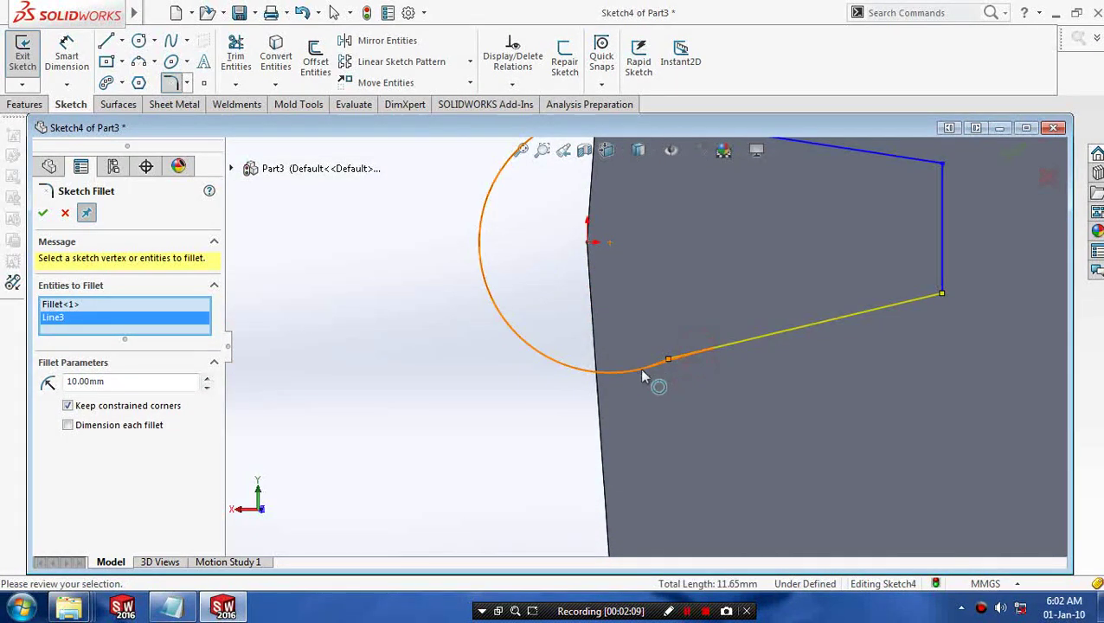
pyautogui.click(639, 367)
pyautogui.click(42, 213)
pyautogui.scroll(2, 511, 340)
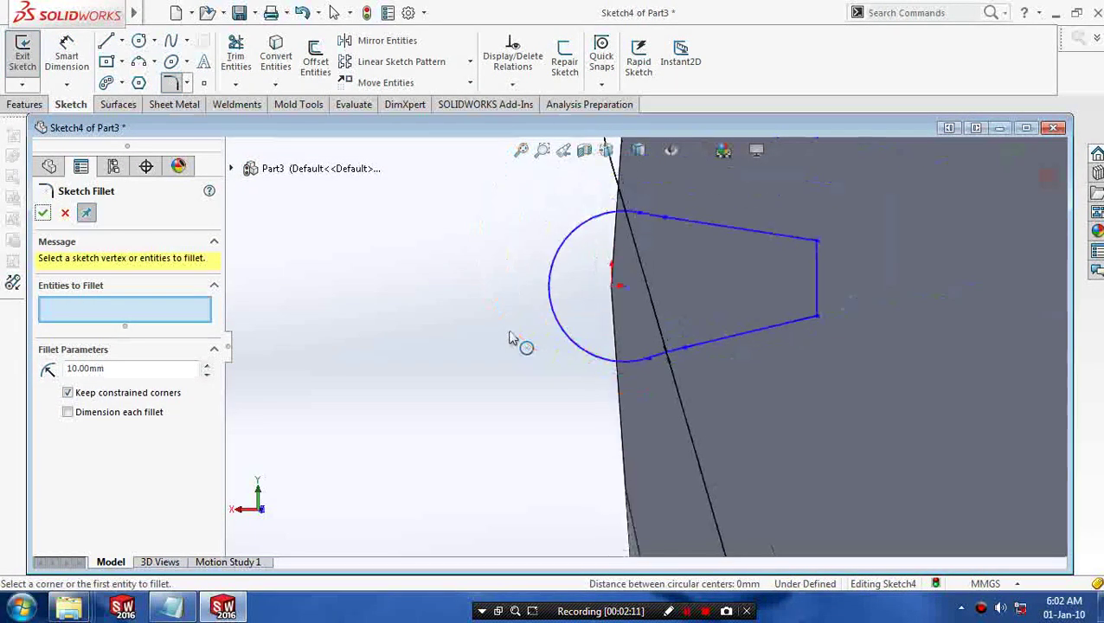
pyautogui.scroll(2, 527, 329)
pyautogui.scroll(2, 530, 329)
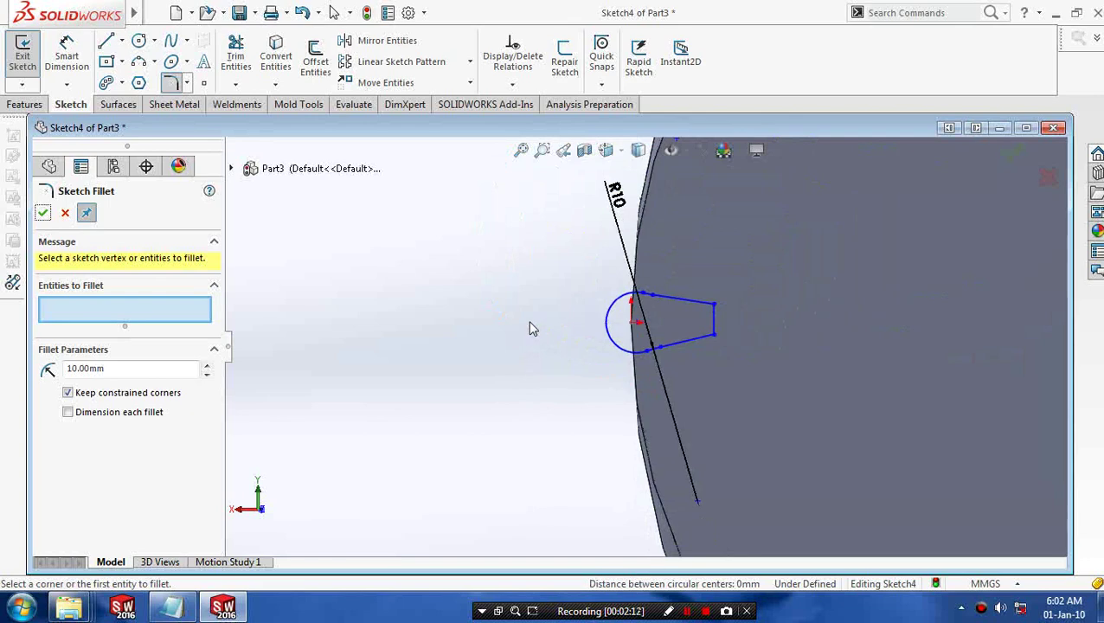
pyautogui.click(1014, 156)
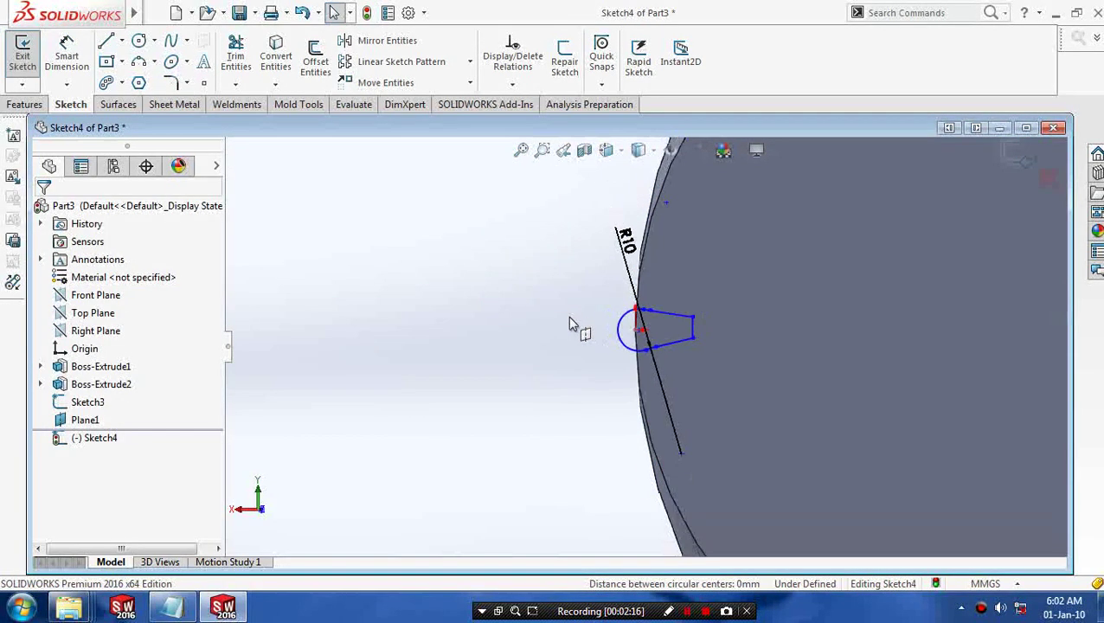
pyautogui.scroll(2, 568, 315)
pyautogui.scroll(2, 609, 310)
pyautogui.scroll(2, 493, 294)
pyautogui.scroll(2, 494, 294)
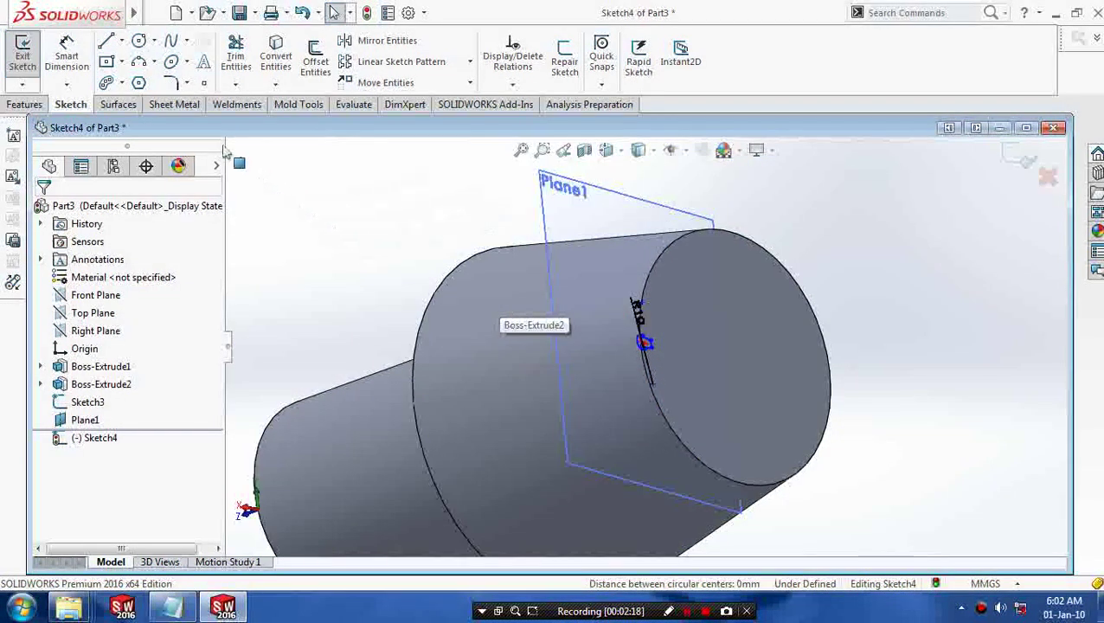
# Exit the sketch and swept-cut Sketch4 along the Sketch3 path
pyautogui.click(23, 52)
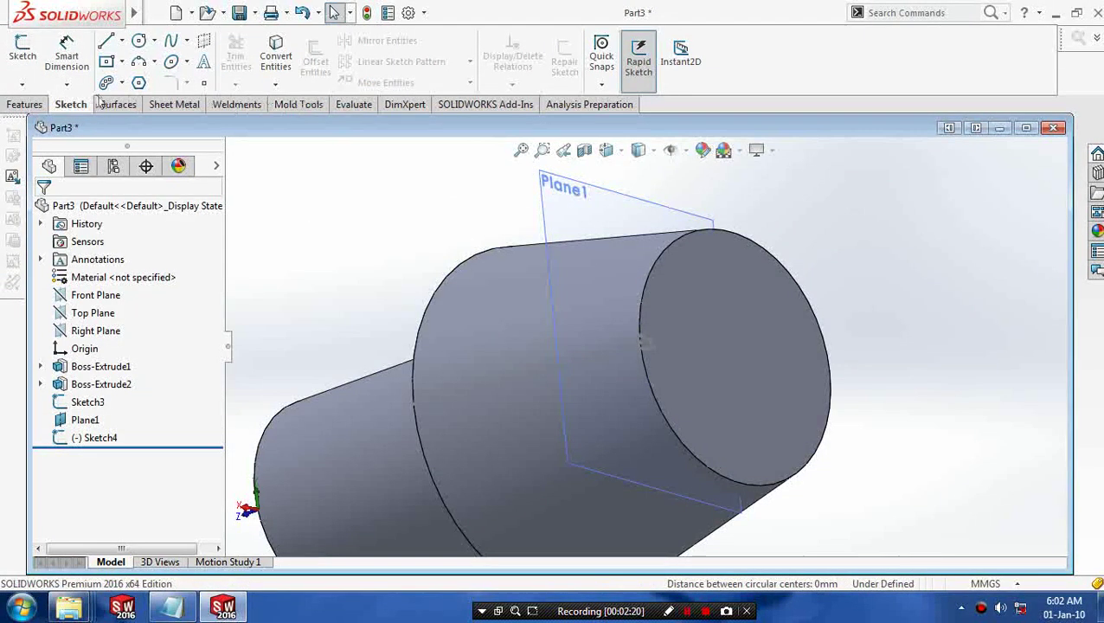
pyautogui.click(41, 105)
pyautogui.click(388, 41)
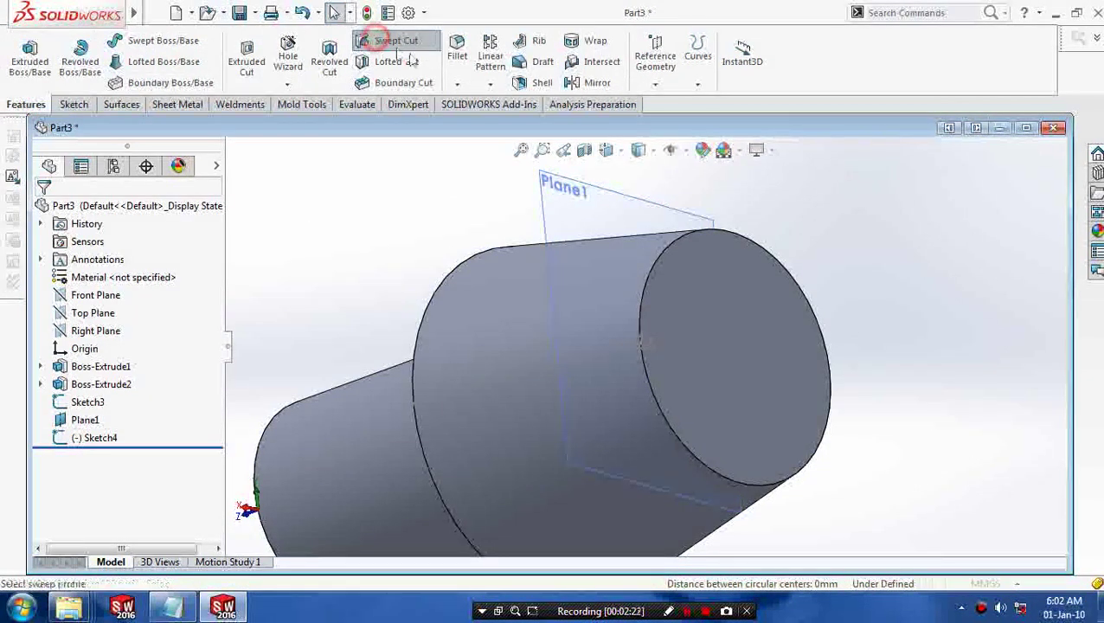
pyautogui.scroll(-5, 615, 344)
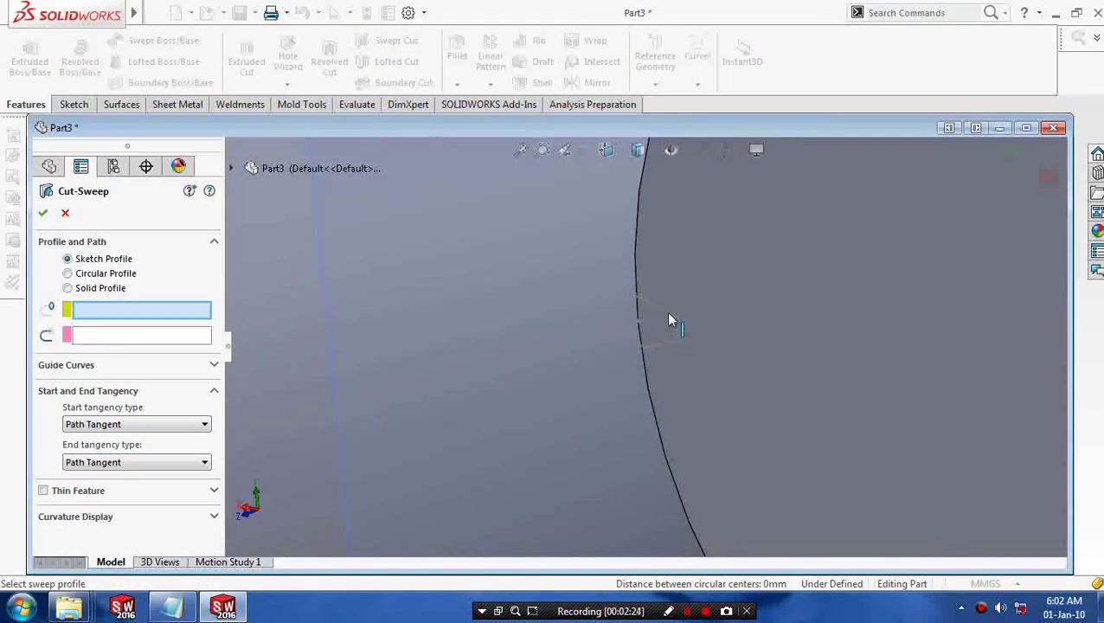
pyautogui.click(669, 321)
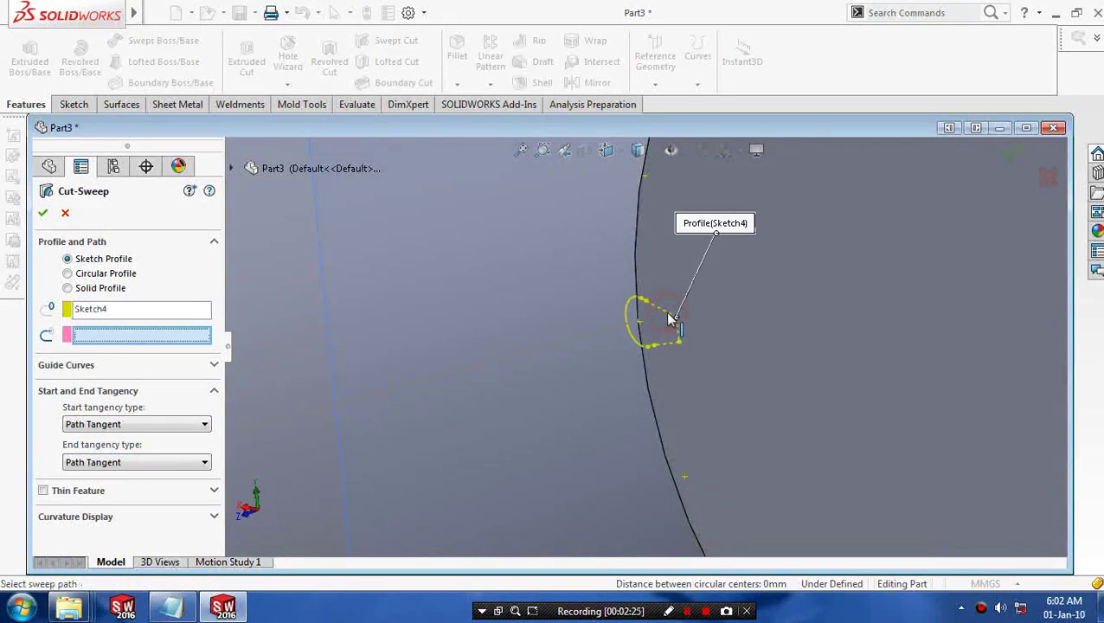
pyautogui.click(587, 336)
pyautogui.scroll(3, 586, 342)
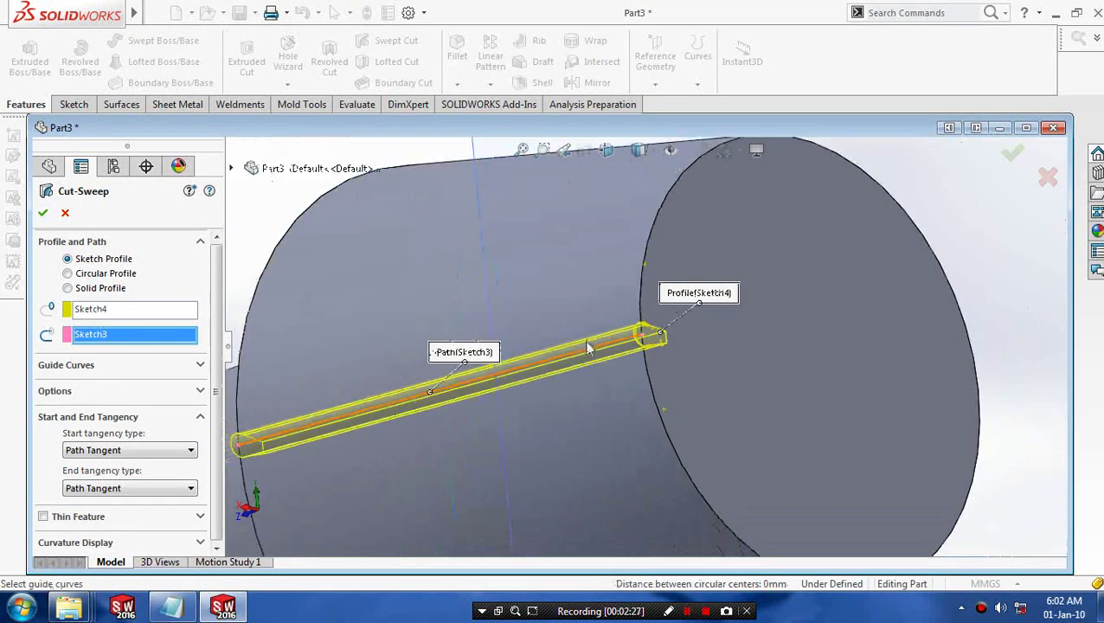
pyautogui.scroll(3, 587, 347)
pyautogui.moveTo(524, 378); pyautogui.dragTo(409, 266, button='middle')
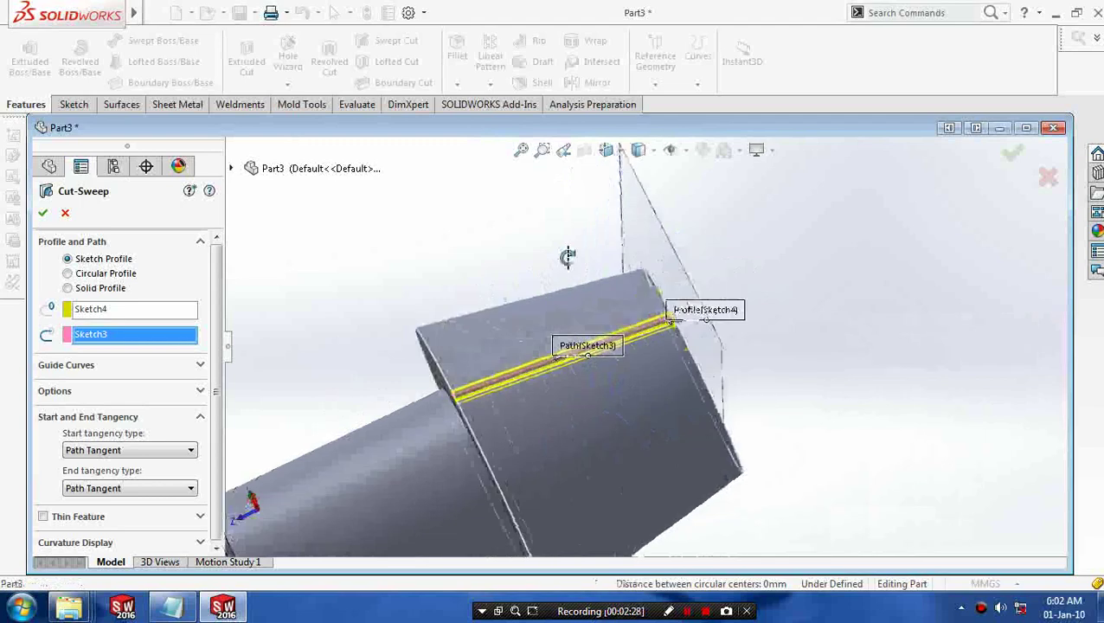
pyautogui.click(41, 213)
# Hide Plane1 and select Cut-Sweep1 in the feature tree
pyautogui.moveTo(364, 294)
pyautogui.mouseDown(button='middle')
pyautogui.moveTo(431, 315)
pyautogui.moveTo(432, 337)
pyautogui.moveTo(646, 412)
pyautogui.moveTo(473, 361)
pyautogui.moveTo(560, 325)
pyautogui.mouseUp(button='middle')
pyautogui.scroll(3, 432, 337)
pyautogui.scroll(2, 432, 337)
pyautogui.rightClick(560, 324)
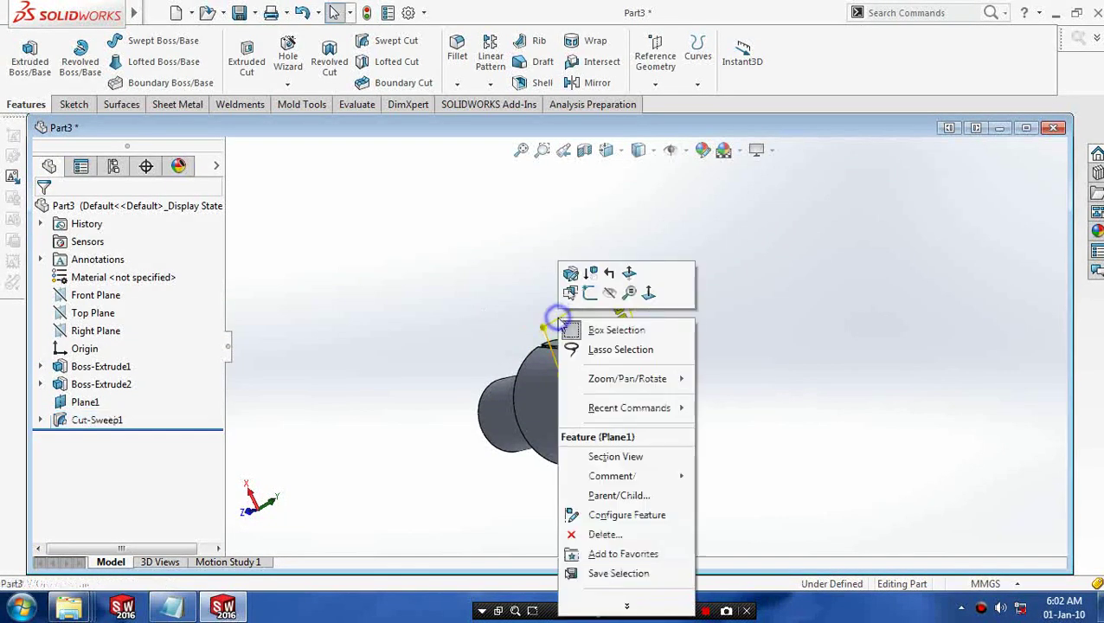
pyautogui.click(605, 297)
pyautogui.moveTo(441, 277); pyautogui.dragTo(409, 329, button='middle')
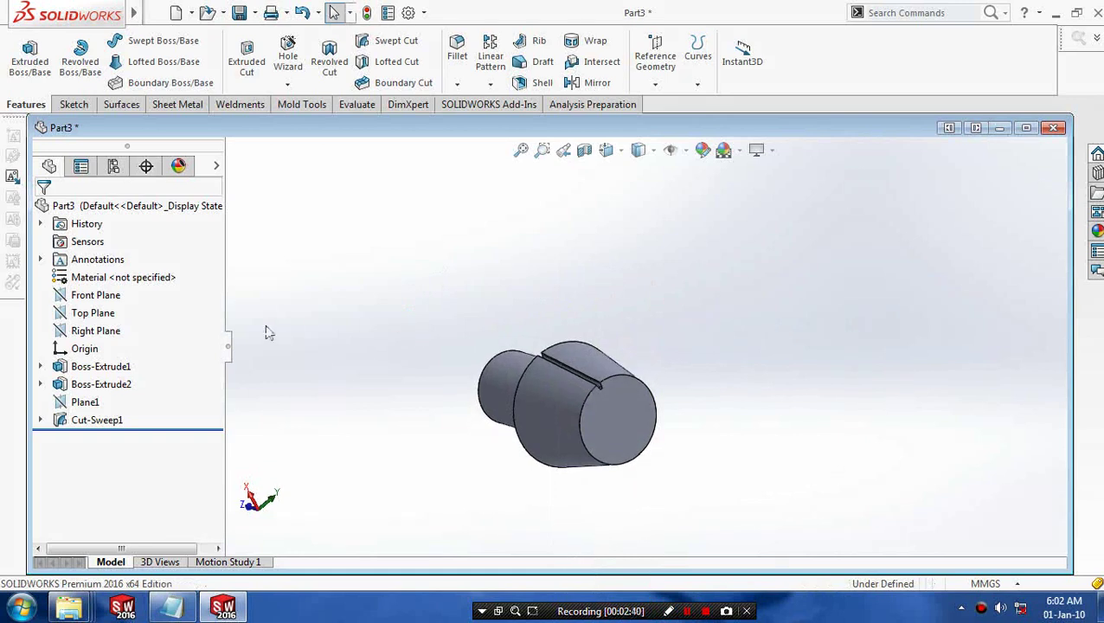
pyautogui.click(108, 421)
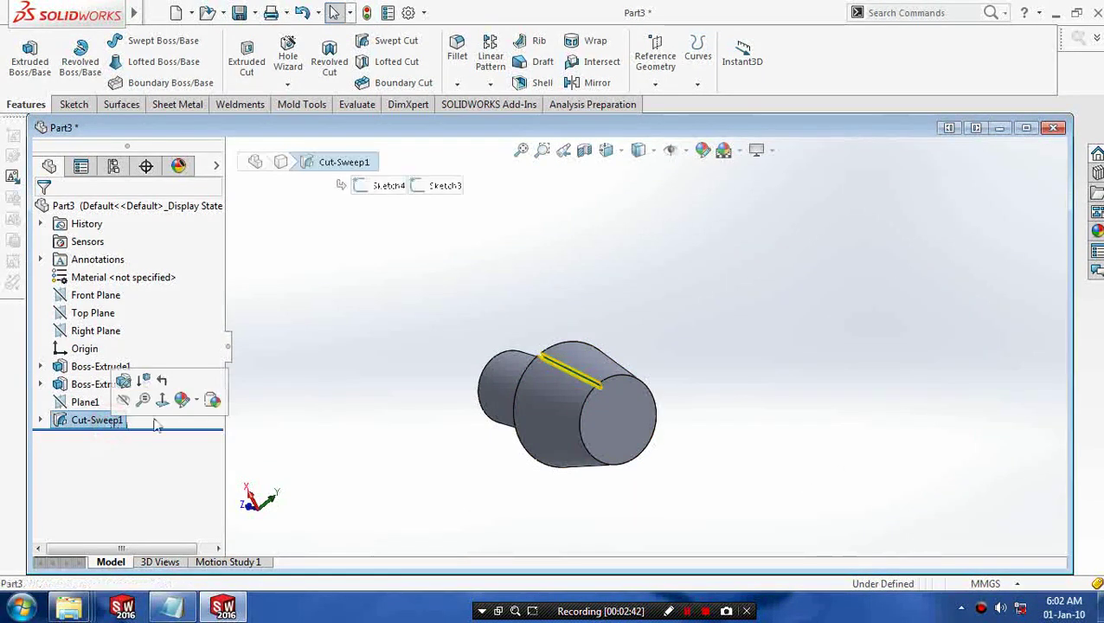
# Circular-pattern Cut-Sweep1 around the cylinder's end edge: 23 equally spaced instances over 360°
pyautogui.click(490, 84)
pyautogui.click(516, 123)
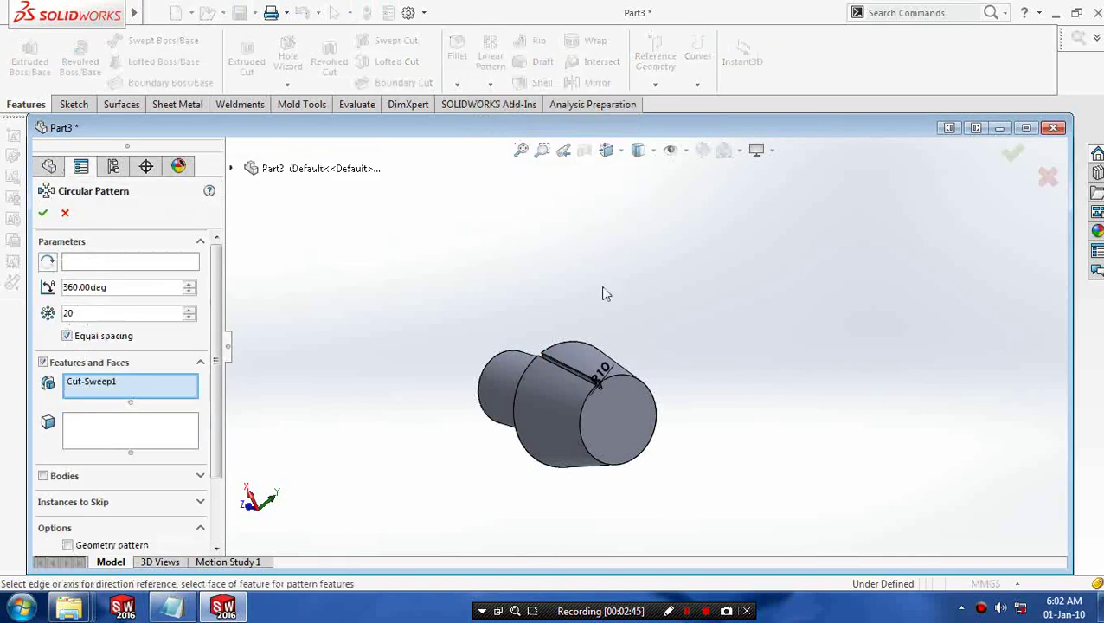
pyautogui.scroll(-3, 629, 352)
pyautogui.click(153, 264)
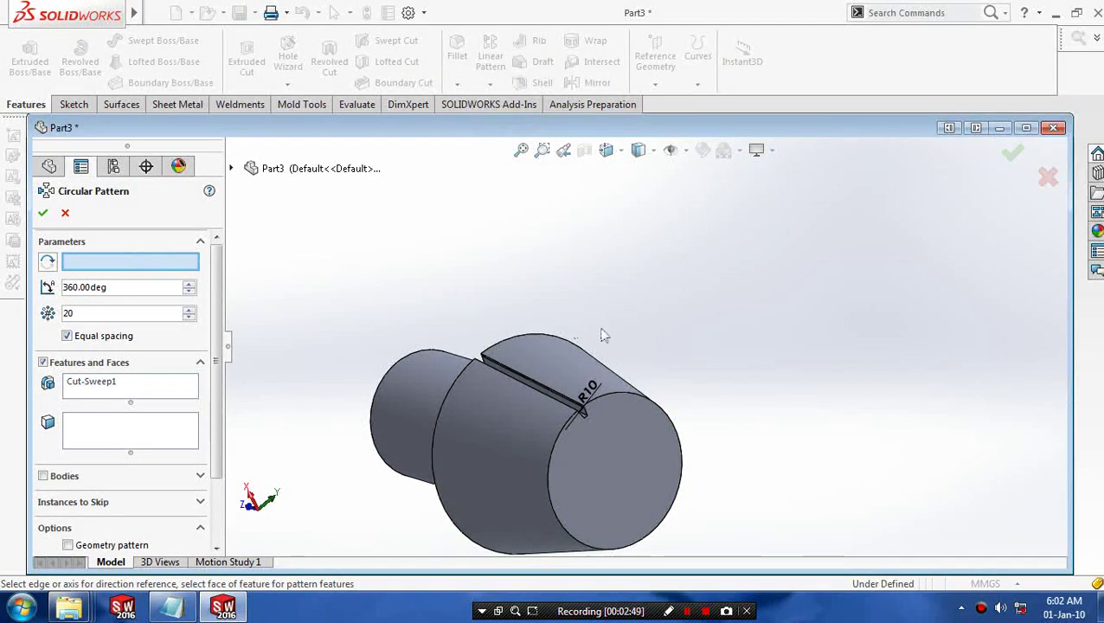
pyautogui.click(660, 405)
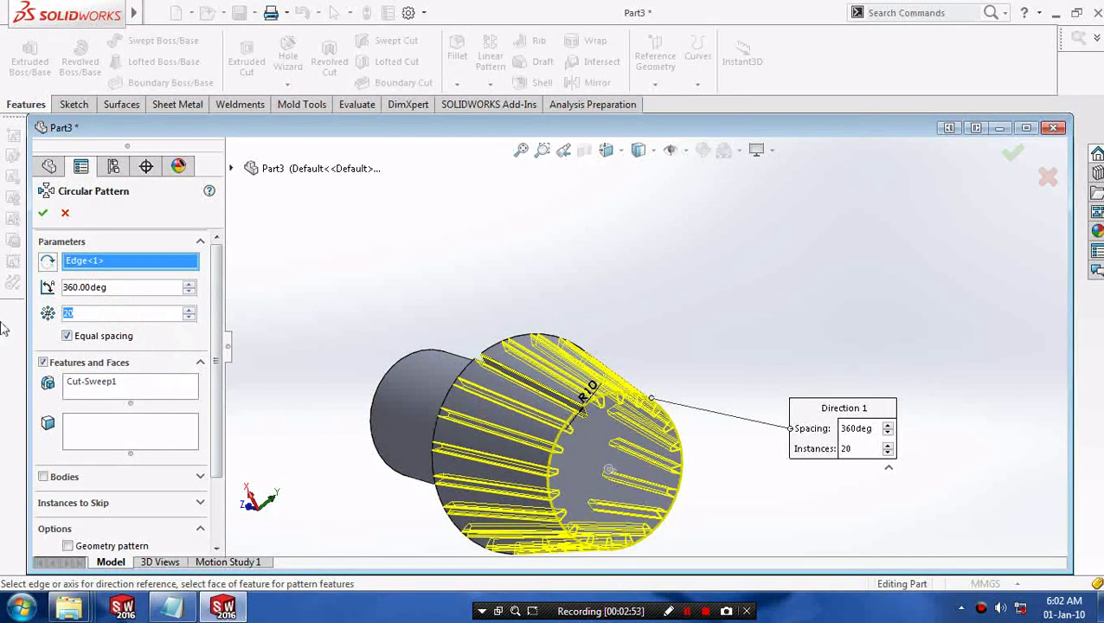
pyautogui.click(122, 313)
pyautogui.write('22')
pyautogui.press('Return')
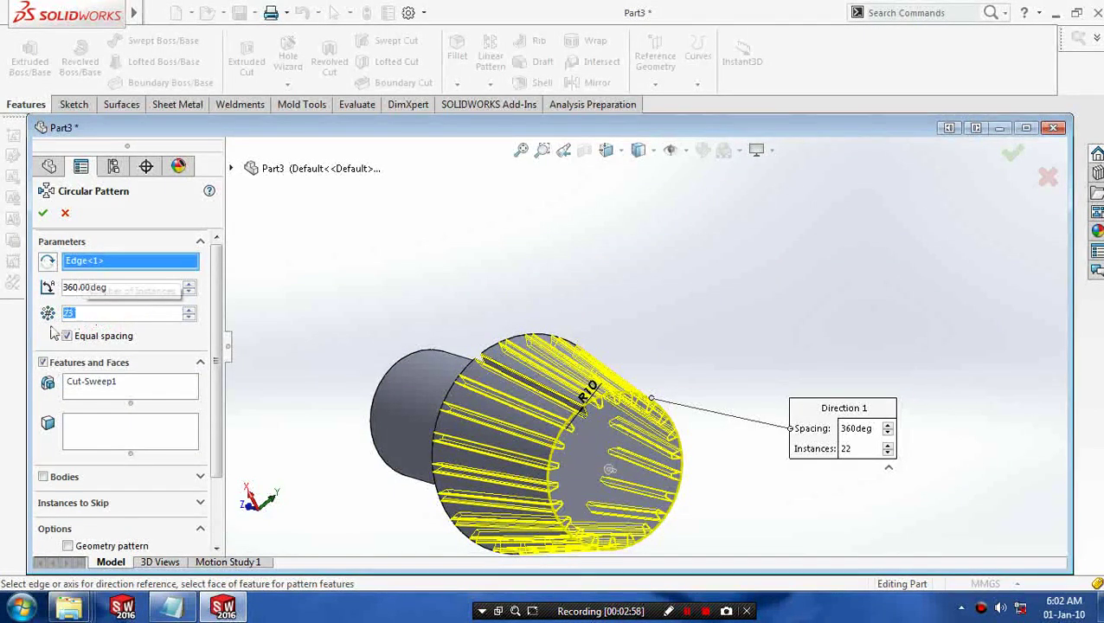
pyautogui.press('Up')
pyautogui.click(42, 213)
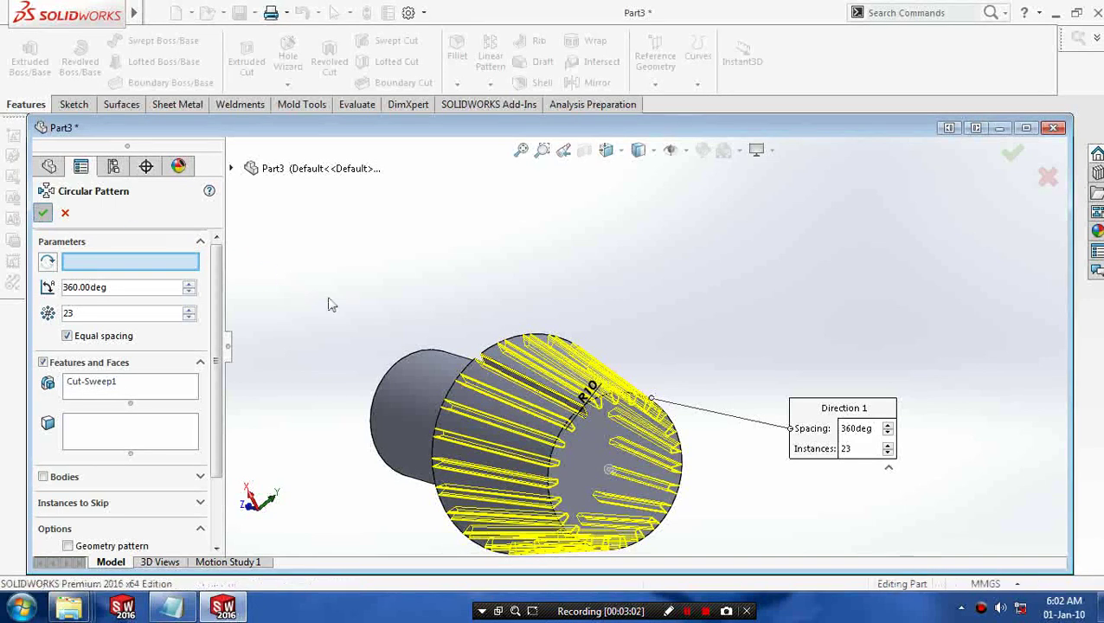
pyautogui.moveTo(340, 323)
pyautogui.mouseDown(button='middle')
pyautogui.moveTo(606, 367)
pyautogui.moveTo(461, 478)
pyautogui.moveTo(584, 461)
pyautogui.moveTo(566, 476)
pyautogui.moveTo(488, 463)
pyautogui.moveTo(469, 537)
pyautogui.moveTo(427, 547)
pyautogui.moveTo(414, 527)
pyautogui.moveTo(390, 529)
pyautogui.moveTo(411, 544)
pyautogui.mouseUp(button='middle')
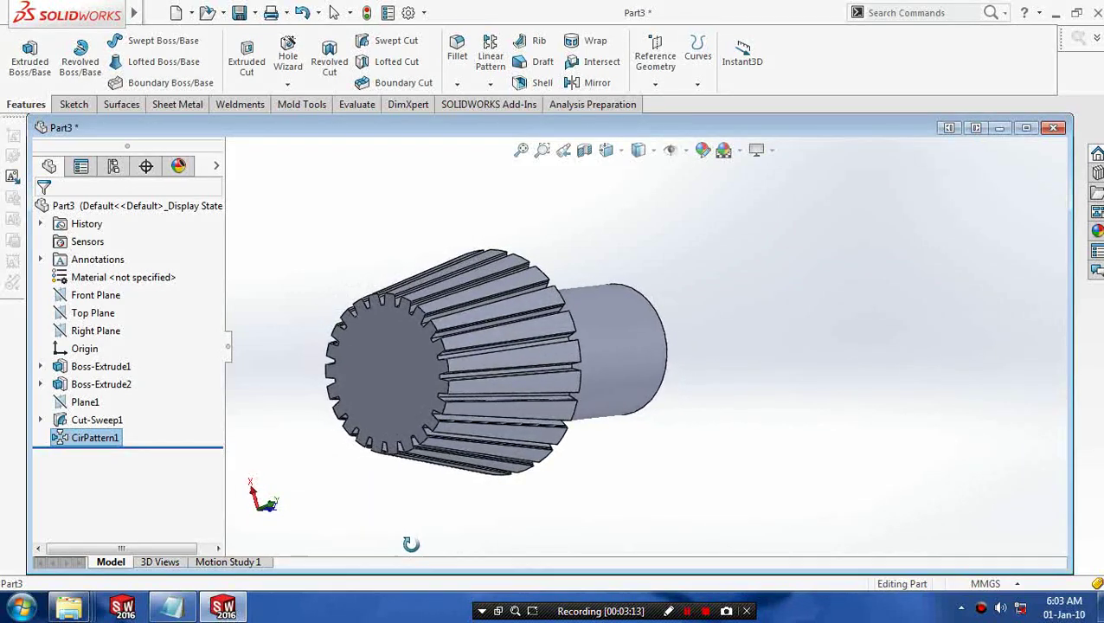